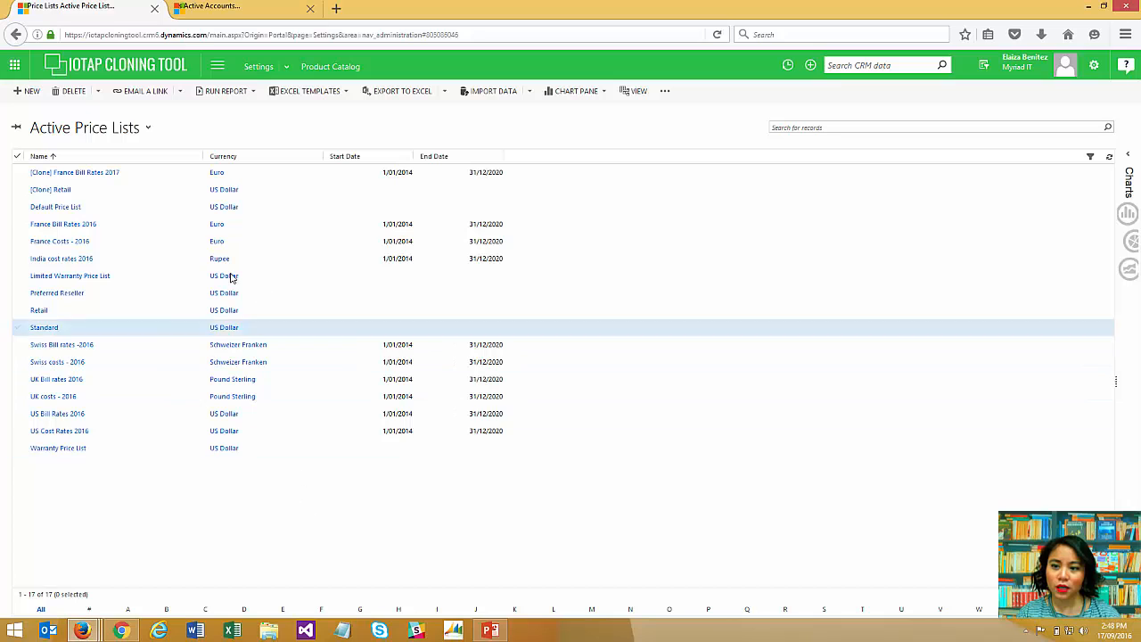
- Clone the France Costs - 2016 price list and review the role prices, category prices and price list items of the clone
key("ctrl+plus")
key("ctrl+plus")
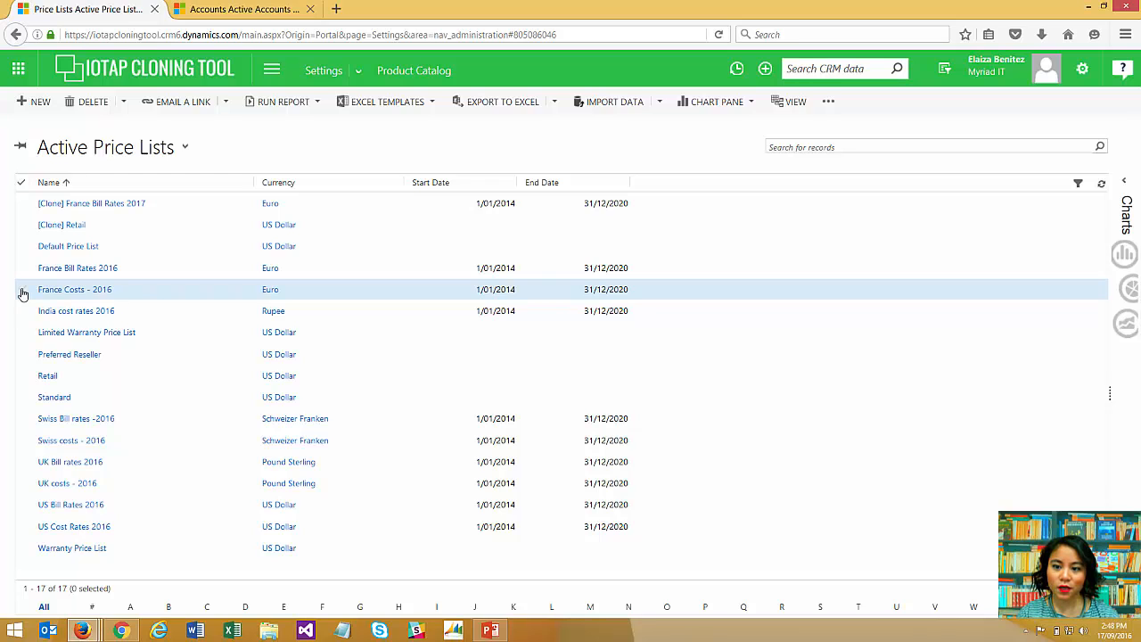
left_click(22, 292)
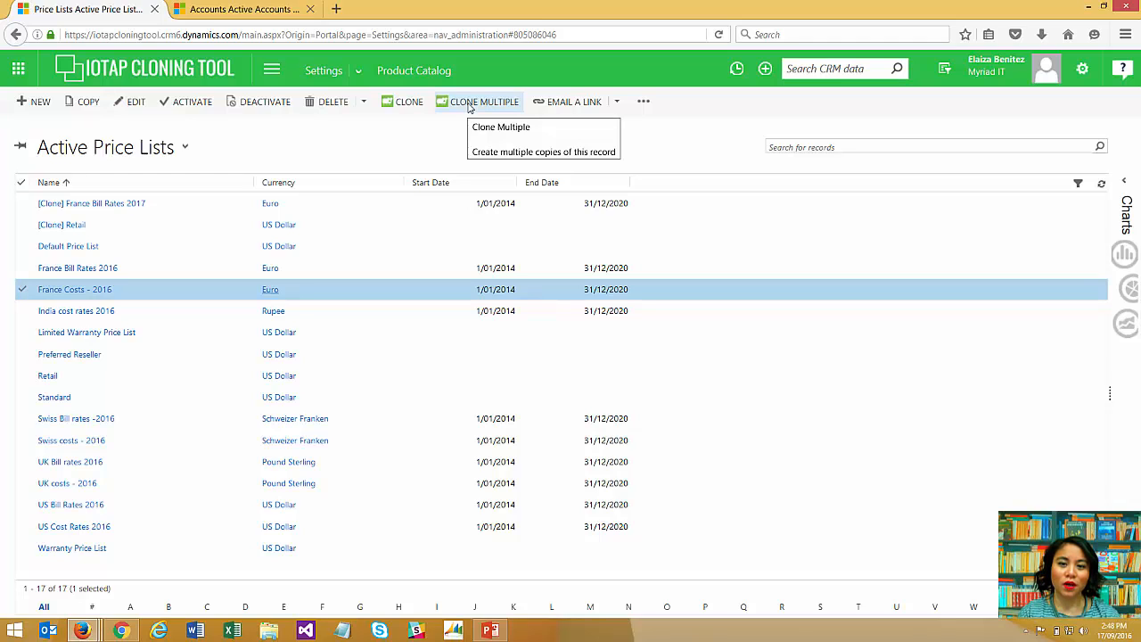
left_click(414, 106)
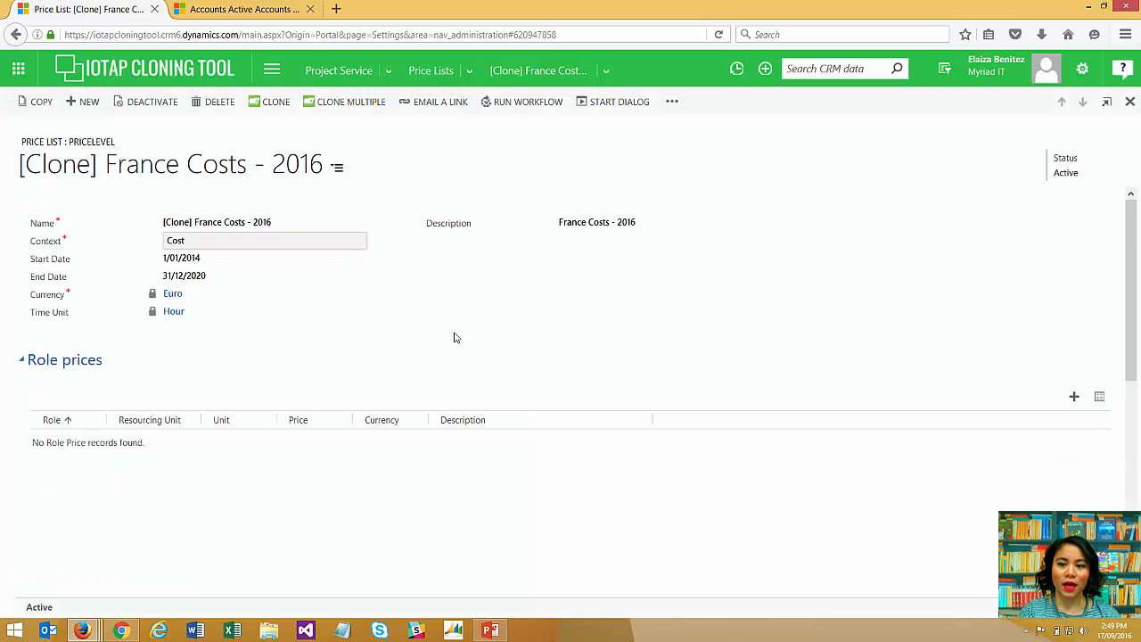
scroll(553, 335, "down", 3)
scroll(552, 337, "down", 3)
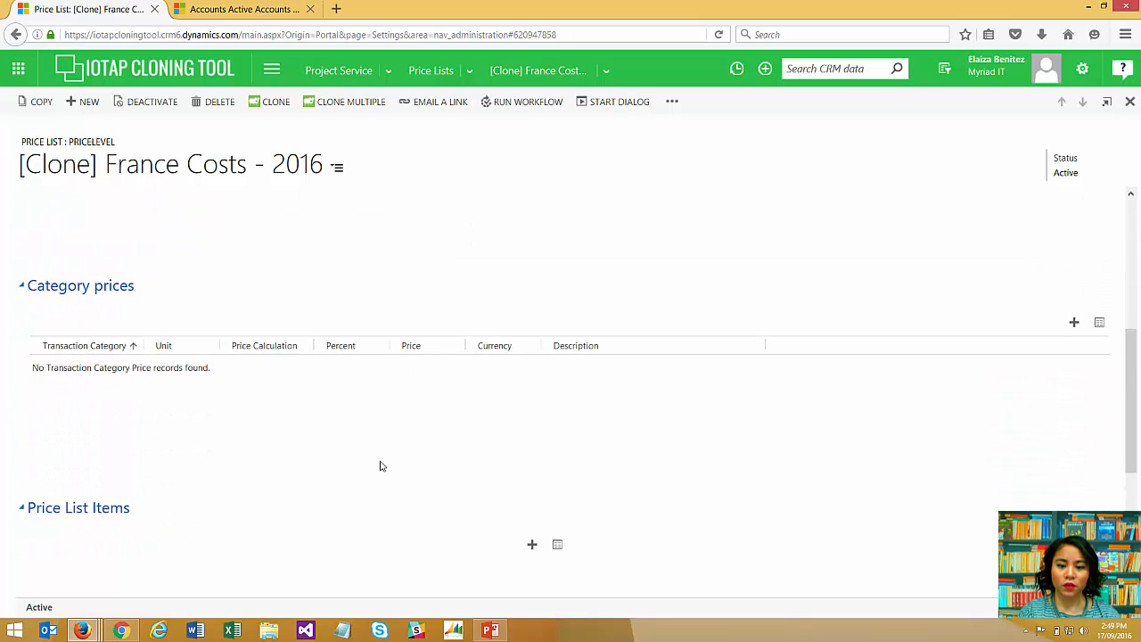
scroll(380, 465, "down", 3)
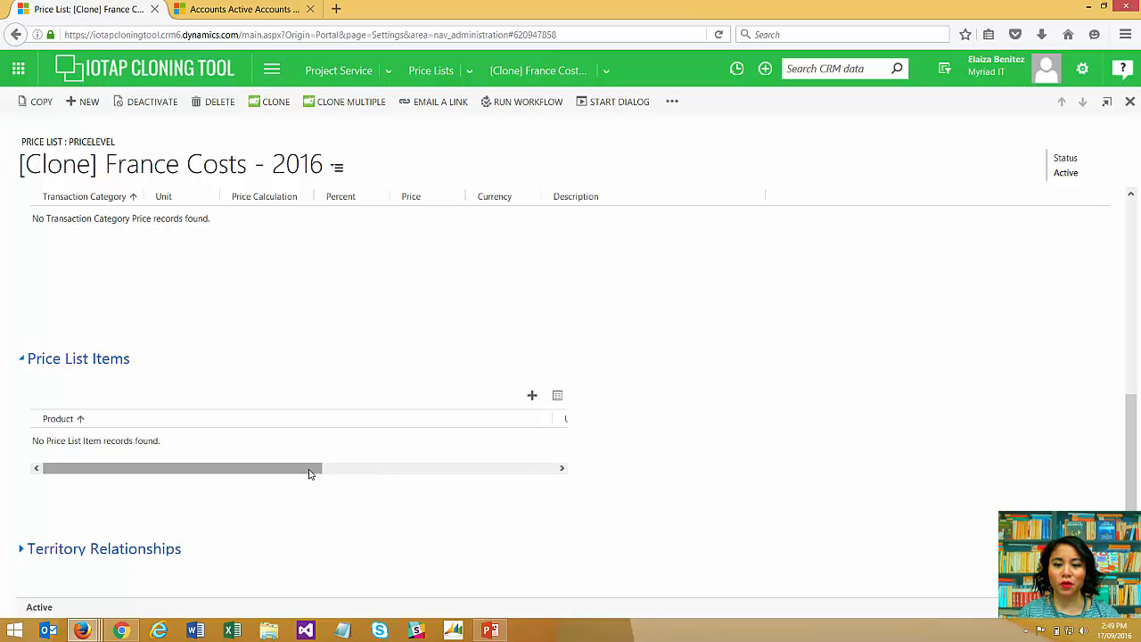
scroll(322, 470, "up", 3)
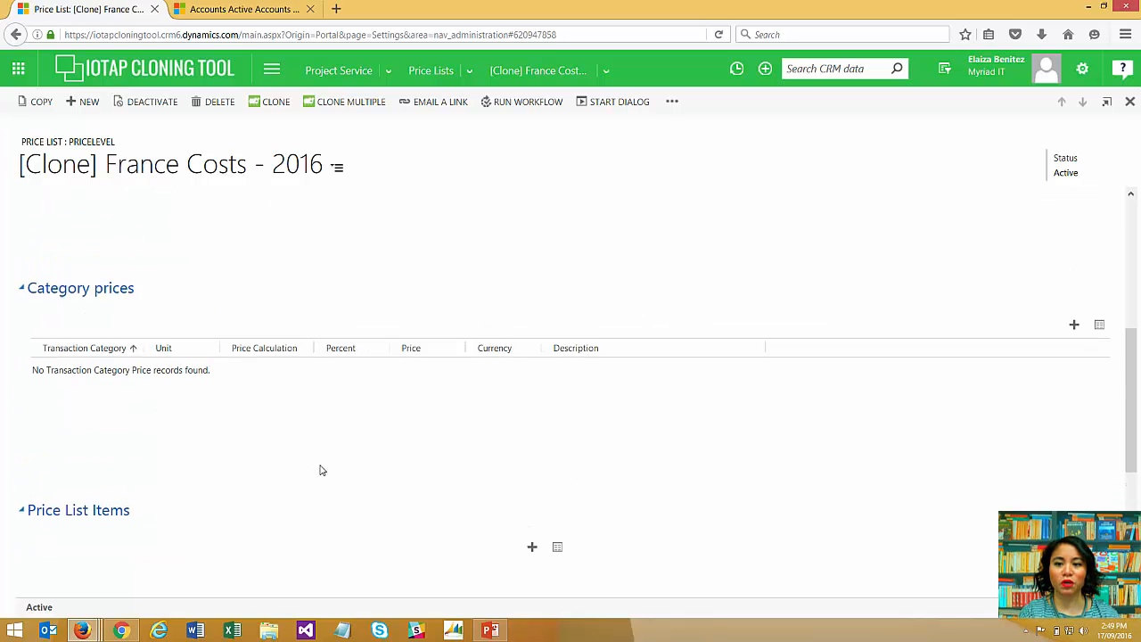
scroll(321, 470, "up", 5)
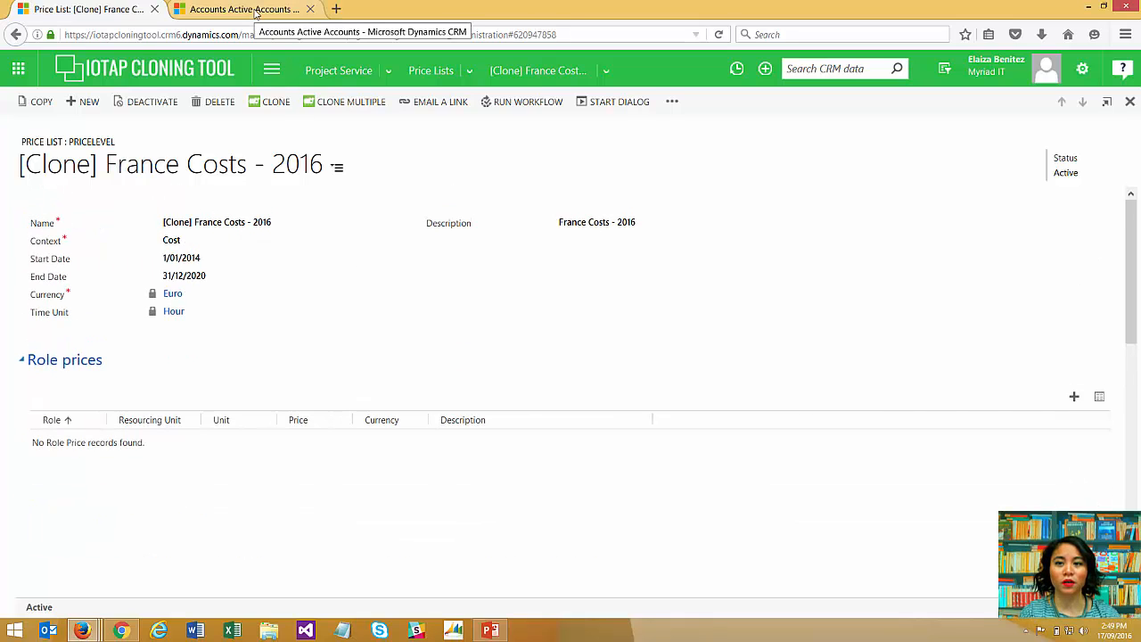
- Create 3 clones of the Best o' Sales account from the Active Accounts list and refresh the list
left_click(254, 10)
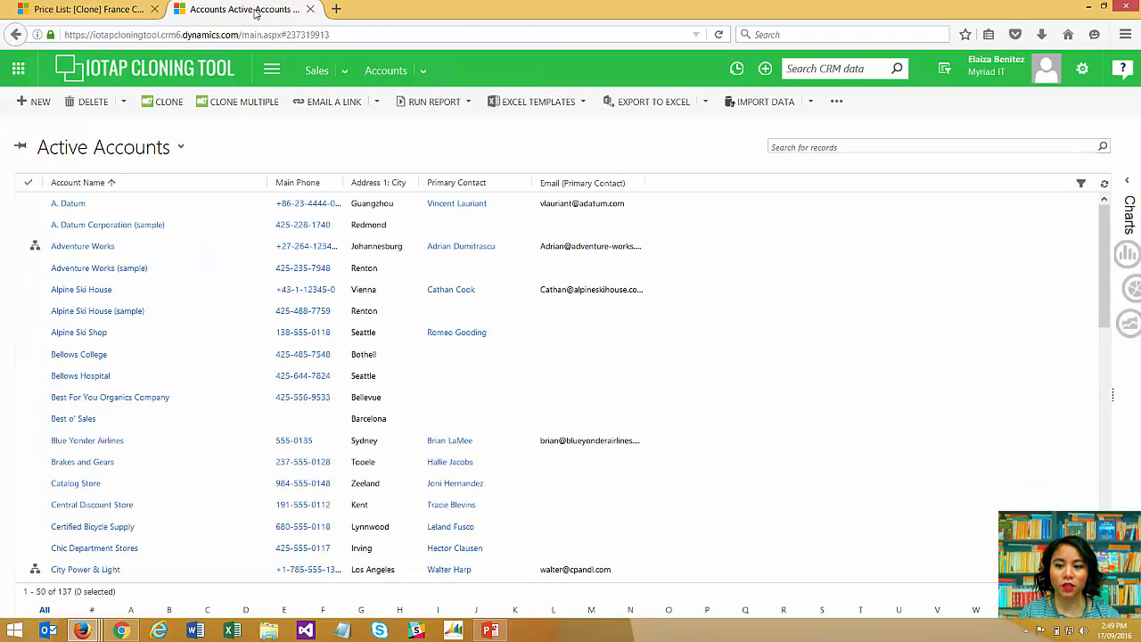
left_click(25, 422)
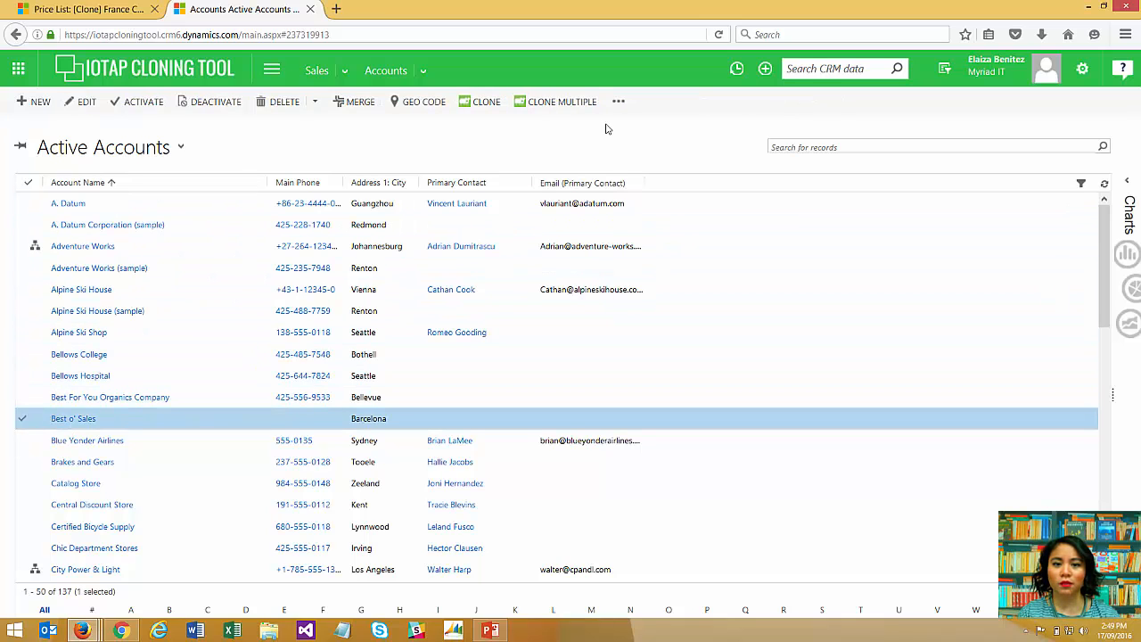
left_click(562, 103)
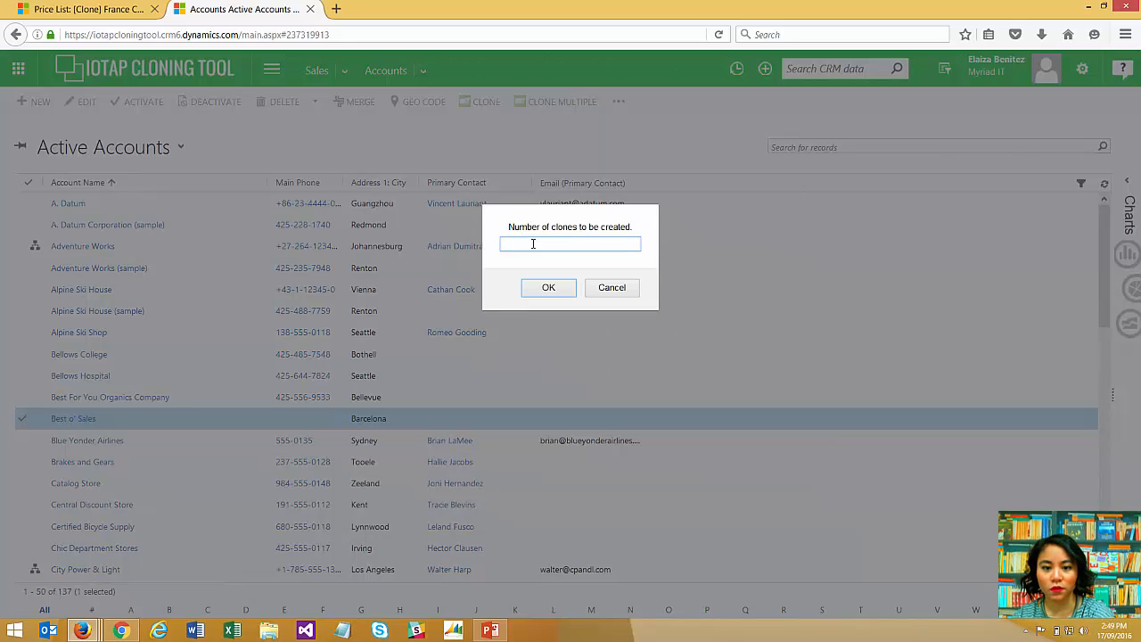
type("3")
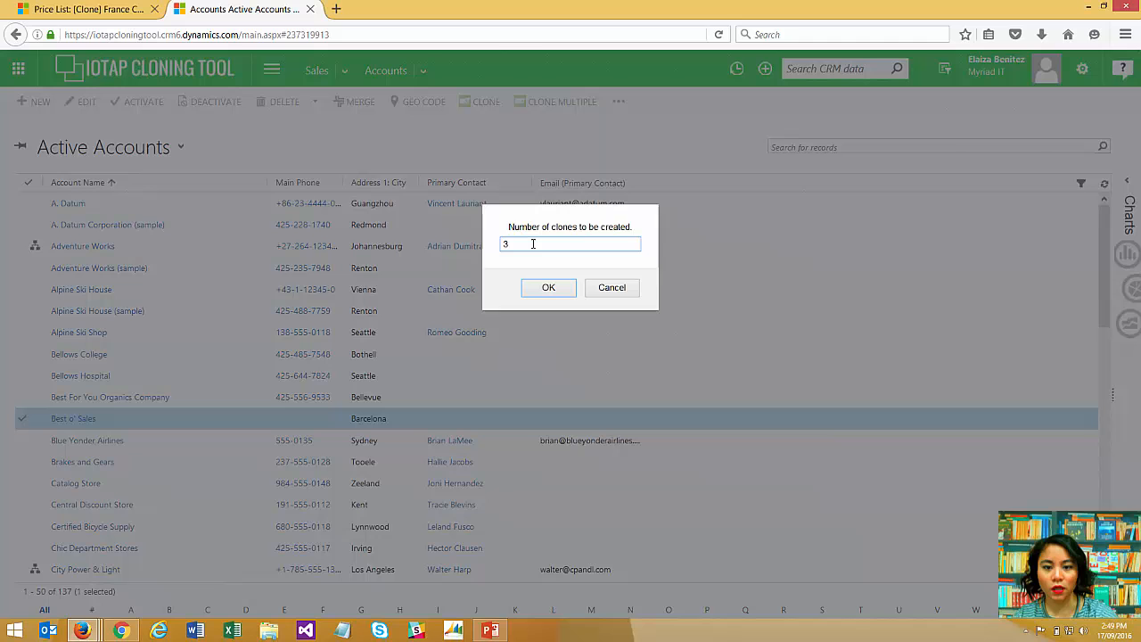
left_click(541, 289)
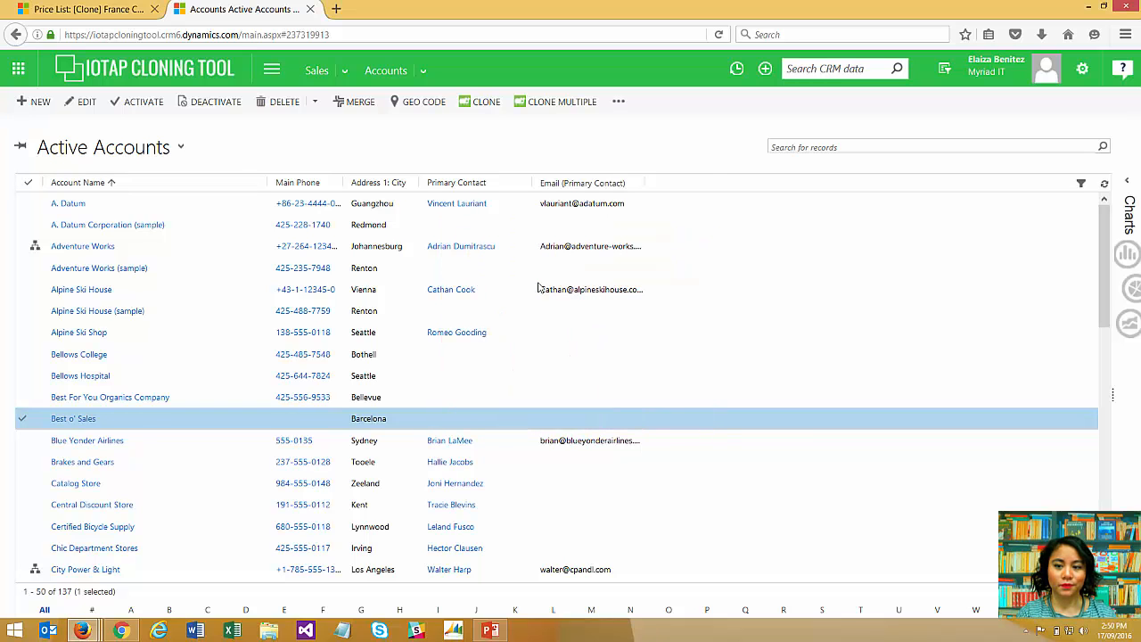
left_click(1105, 187)
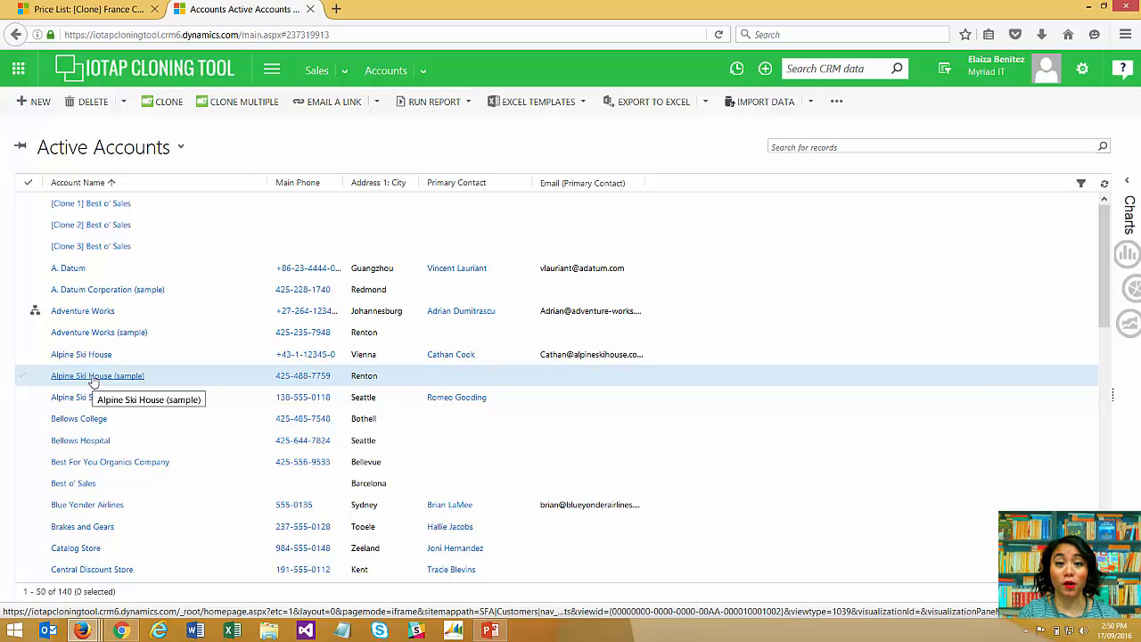
- Open the account record in the Clone Attributes Exclude settings
left_click(274, 84)
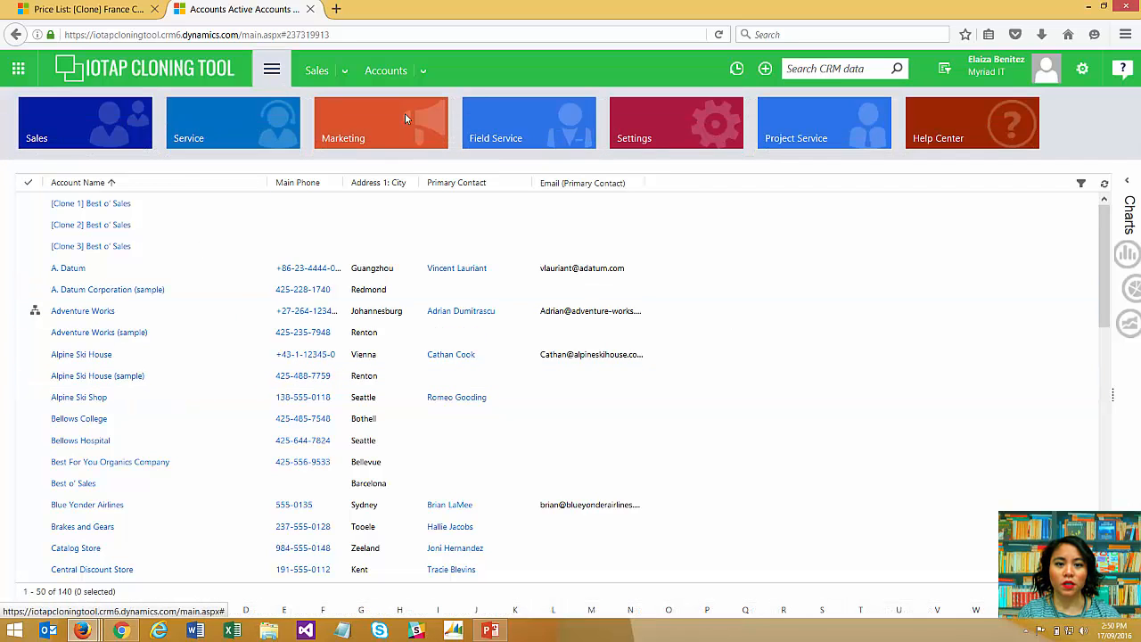
left_click(639, 135)
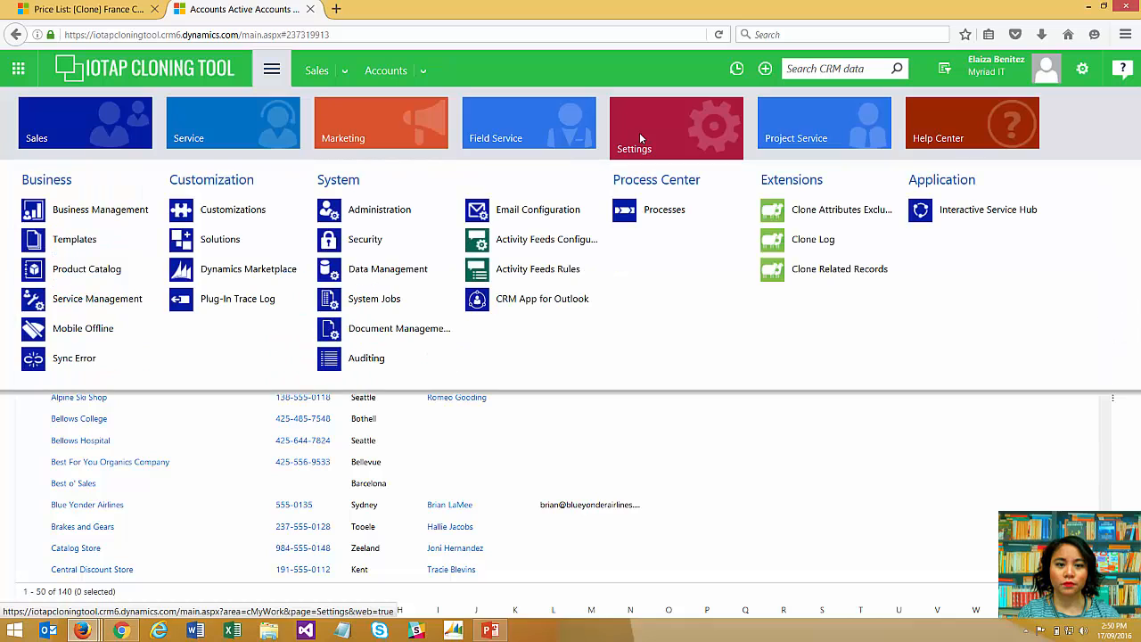
left_click(820, 214)
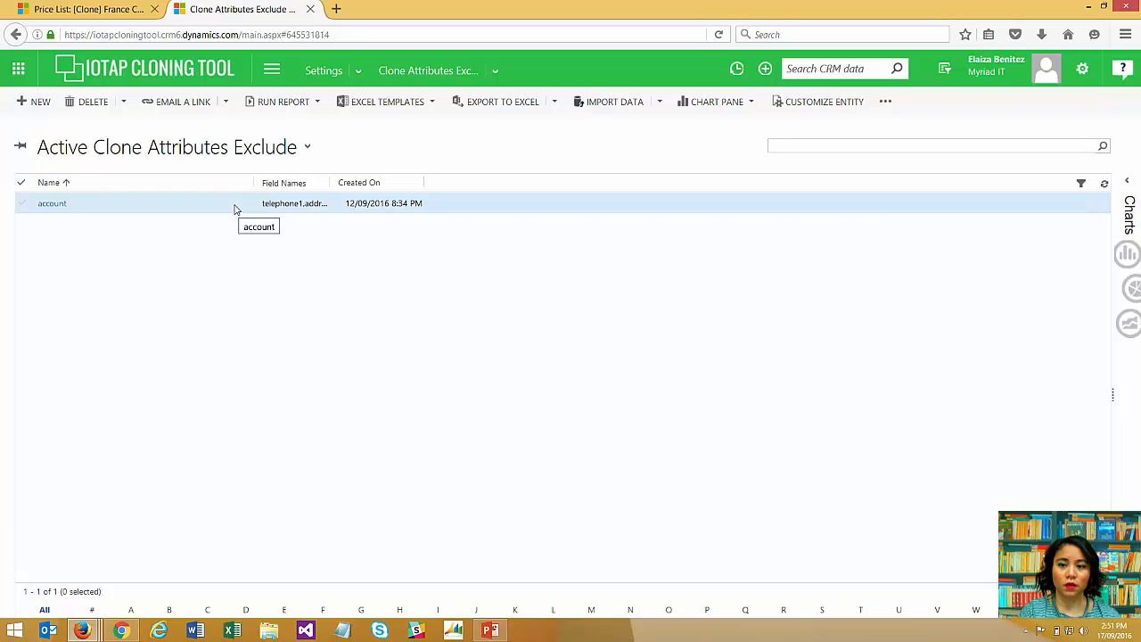
double_click(234, 209)
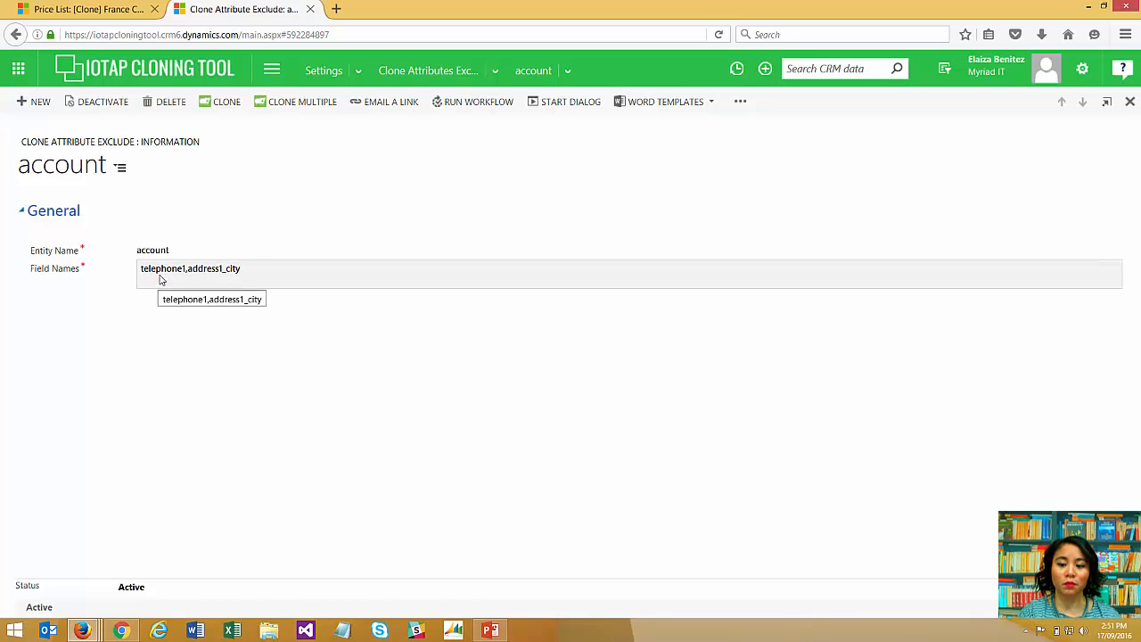
- Switch to the Default Solution window and maximize it
mouse_move(95, 633)
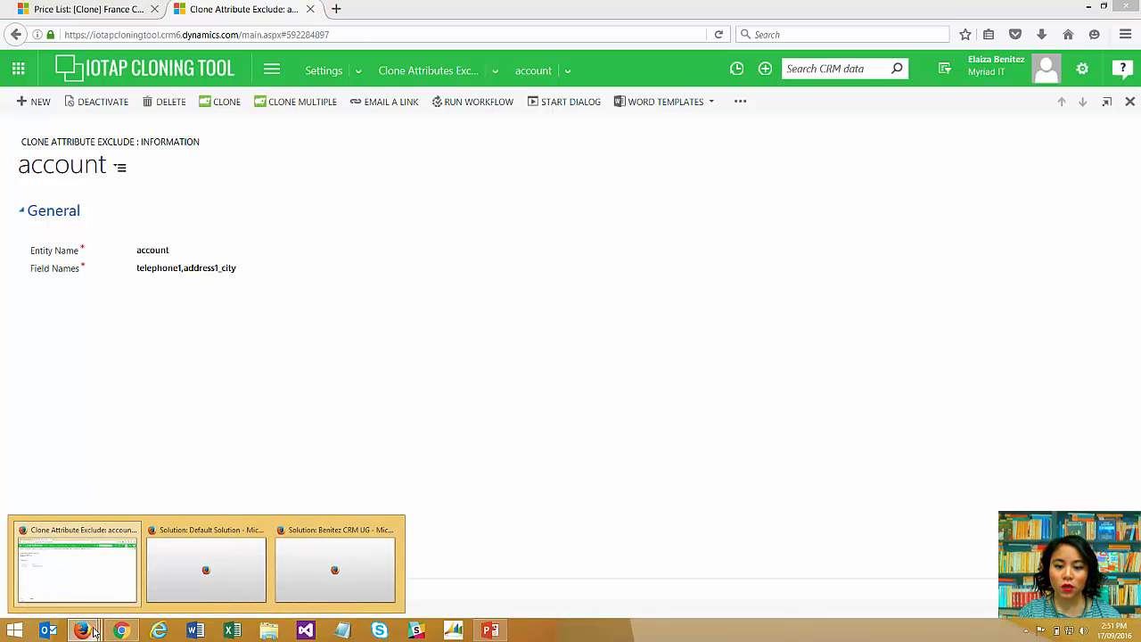
mouse_move(197, 575)
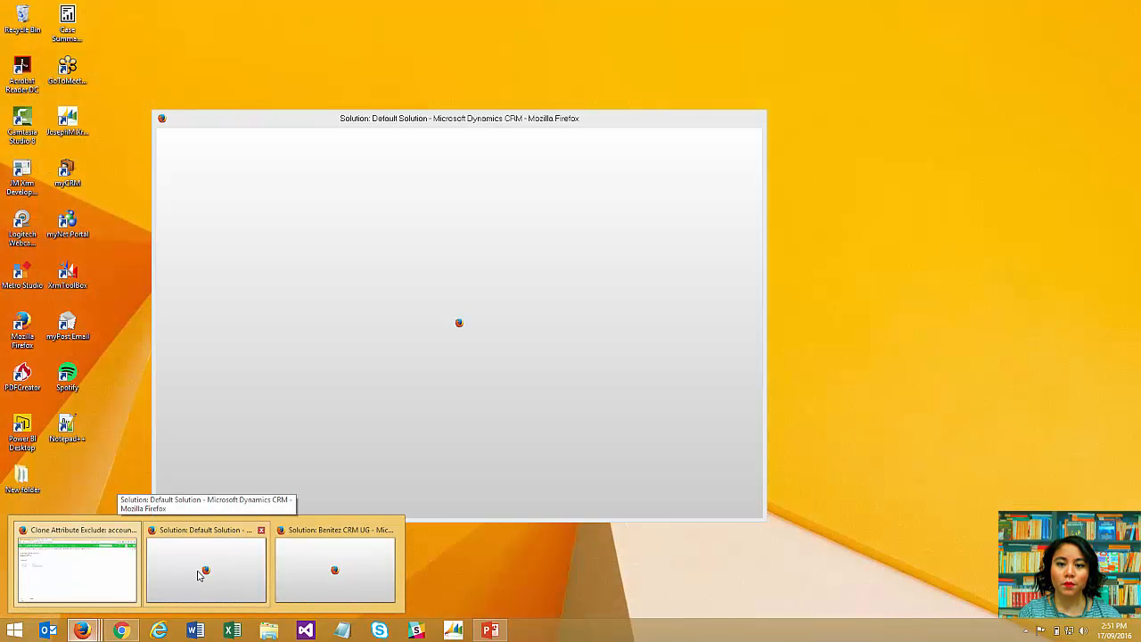
left_click(198, 575)
left_click(729, 117)
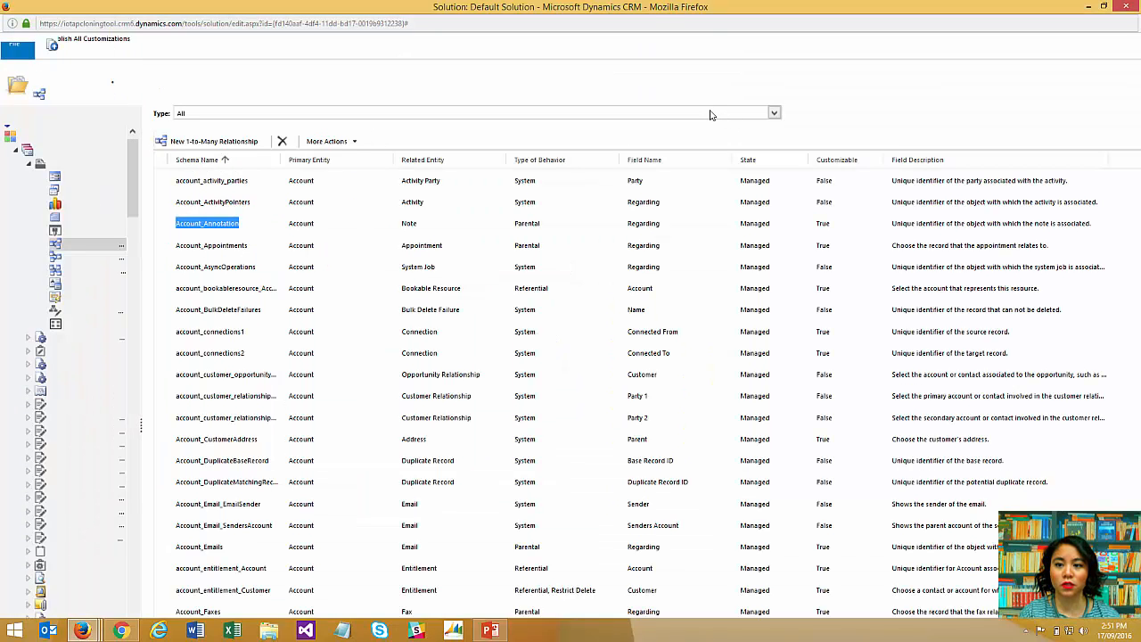
mouse_move(655, 11)
left_mouse_down()
mouse_move(813, 14)
mouse_move(802, 37)
left_mouse_up()
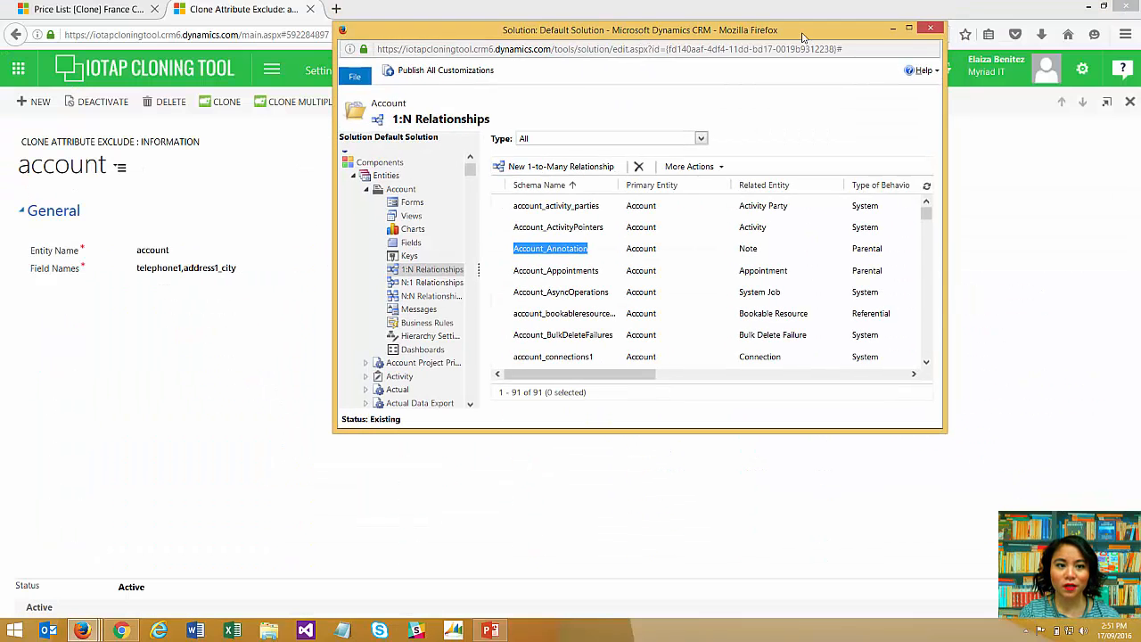
left_click(908, 27)
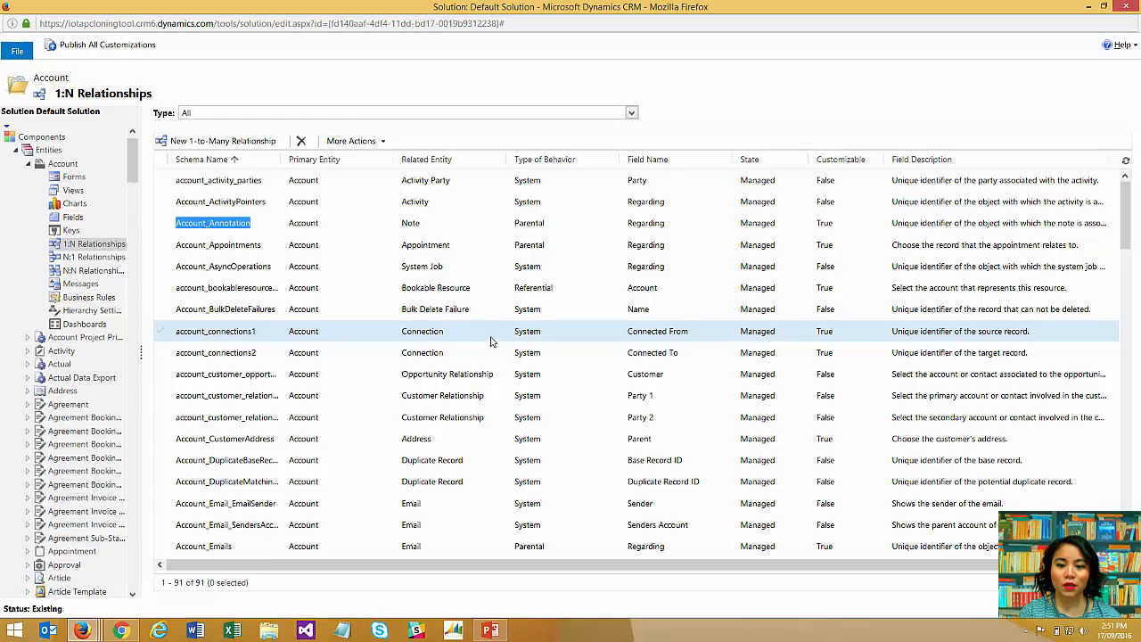
- Show the Account entity's fields in the Default Solution, select the name address1_country, and minimize the solution window
scroll(489, 342, "down", 5)
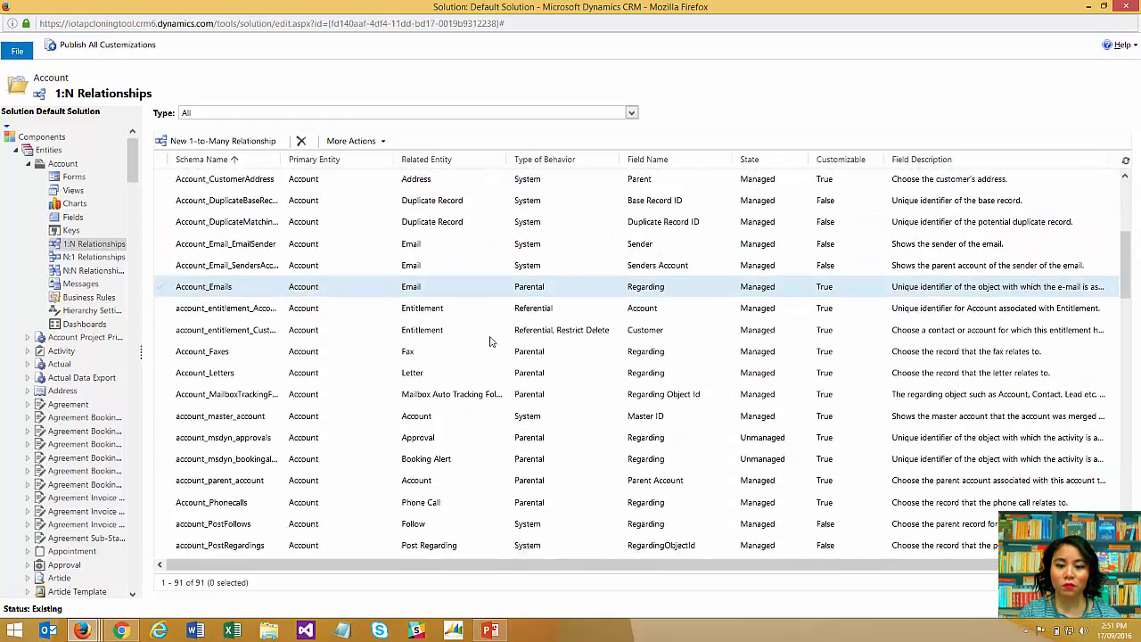
scroll(490, 341, "down", 2)
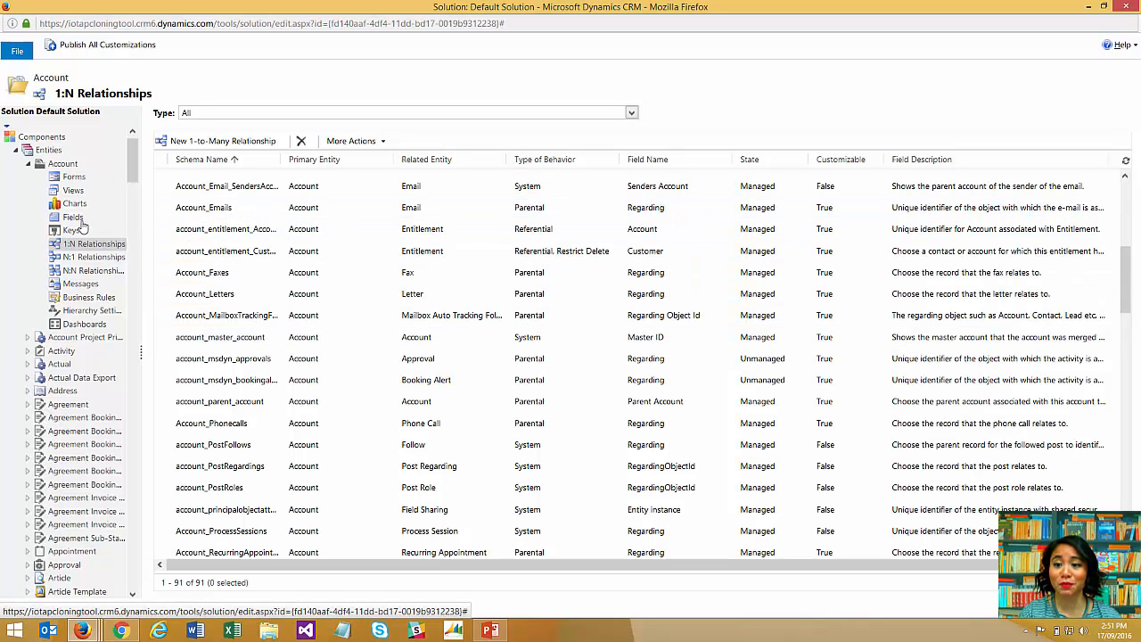
left_click(73, 219)
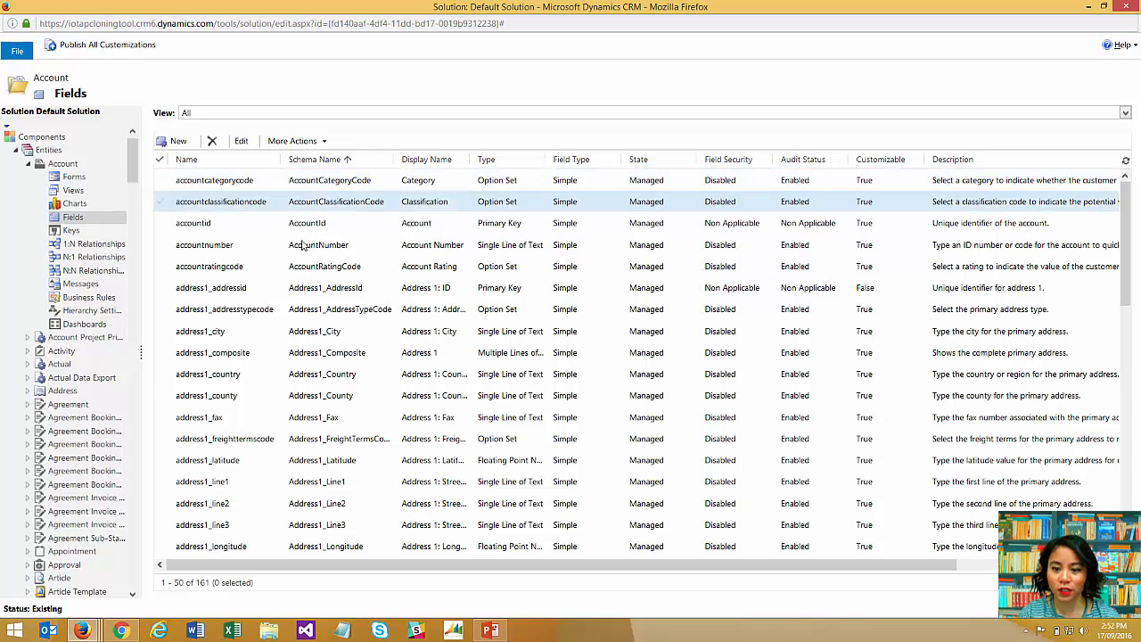
left_click_drag(249, 378, 178, 380)
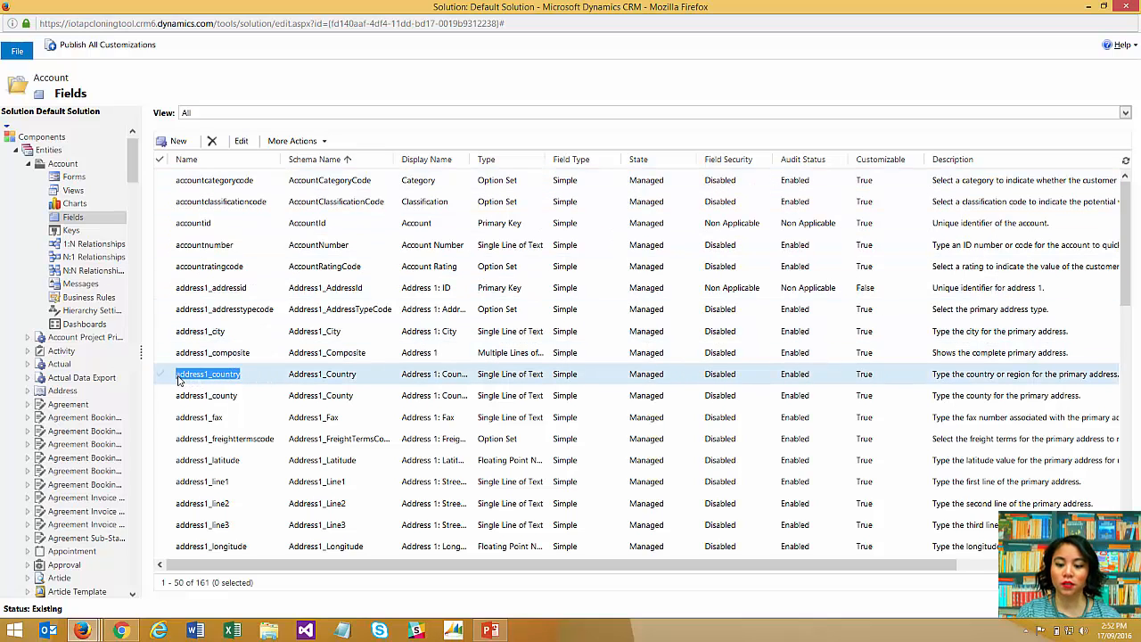
left_click(1088, 7)
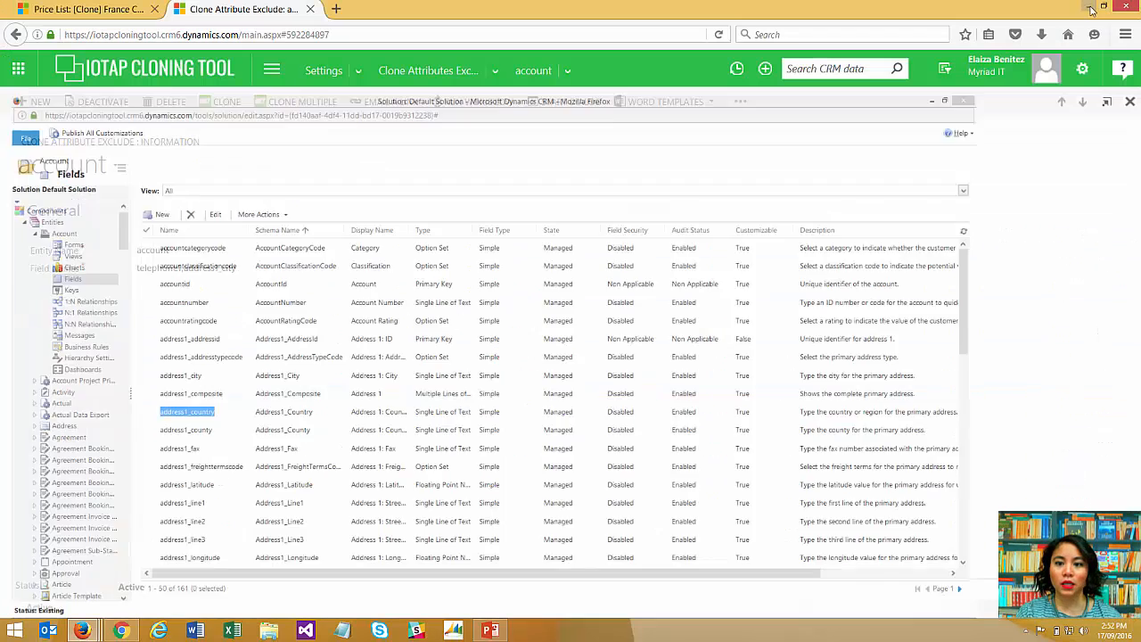
- Add address1_country to the excluded field names after address1_city, separated by a comma, and save the account record
left_click(342, 269)
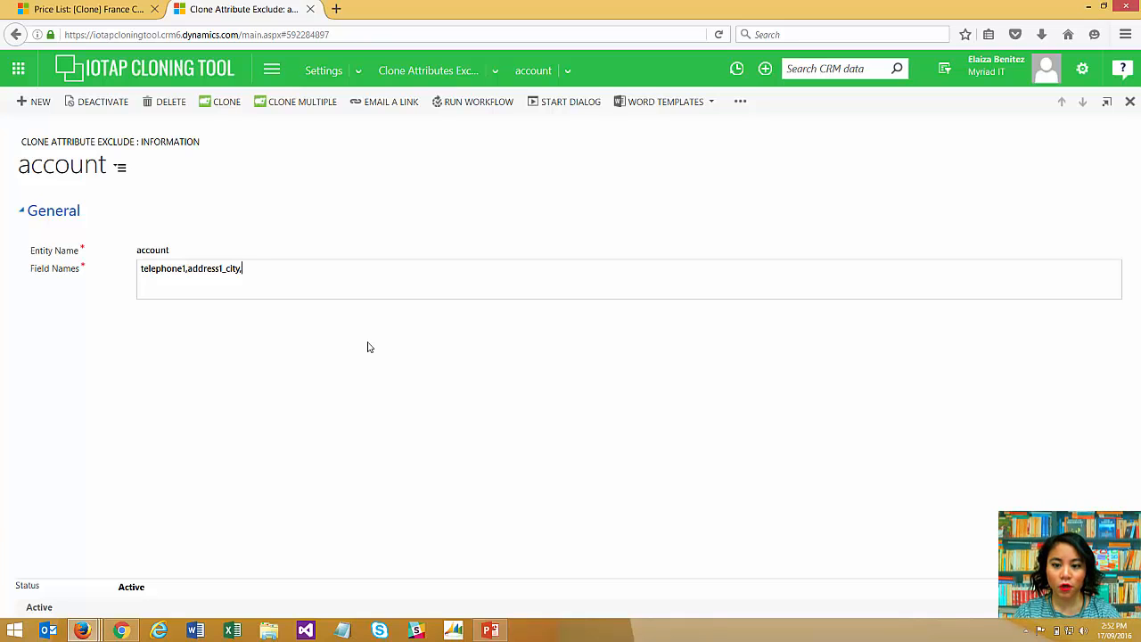
type(",address1_country")
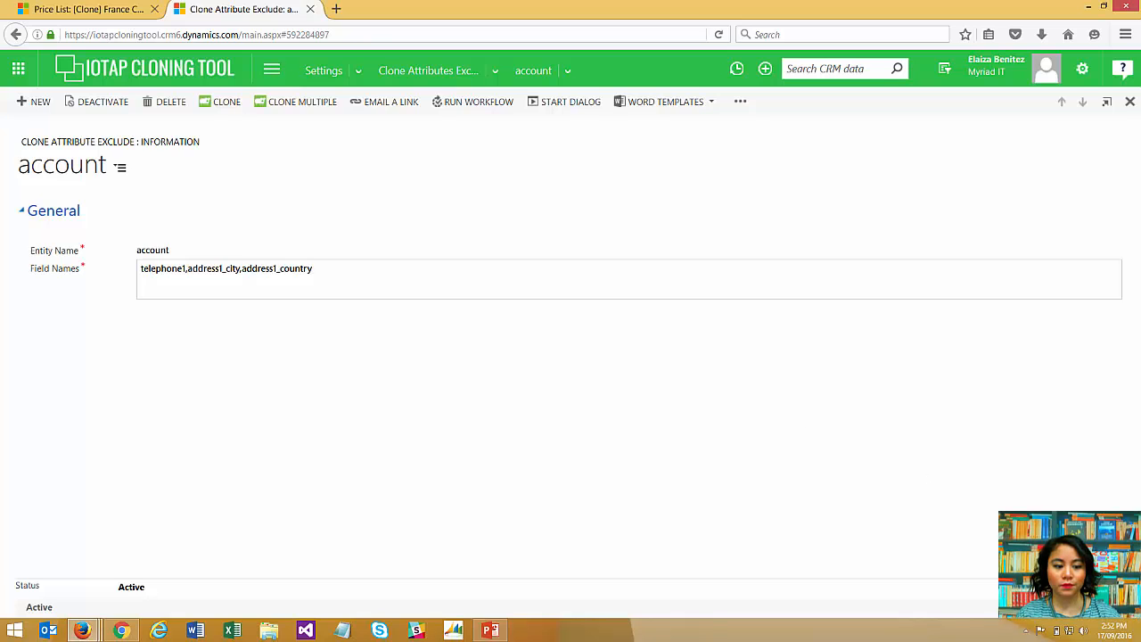
left_click(1124, 607)
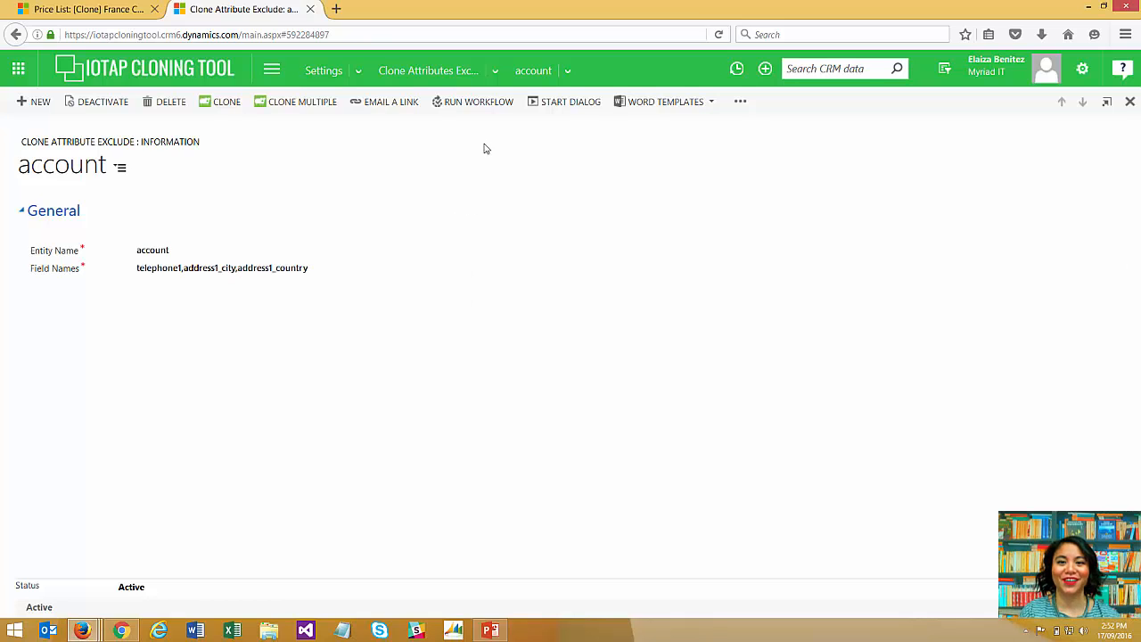
- Open the Account record in the Clone Related Records settings to examine its relationship details
left_click(361, 78)
left_click(818, 203)
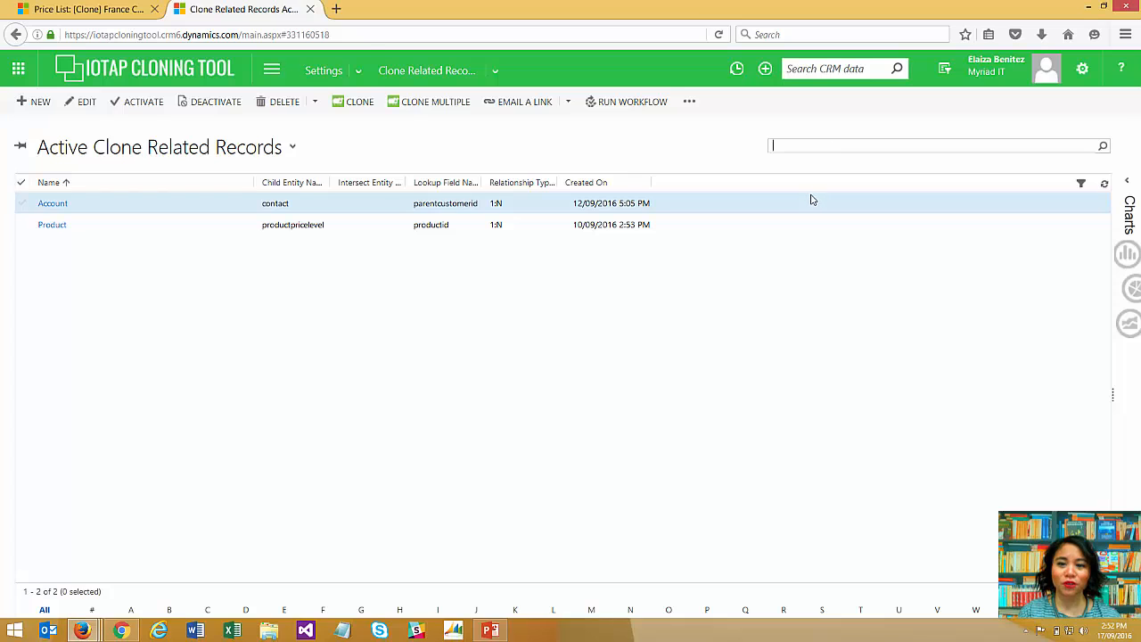
left_click(811, 200)
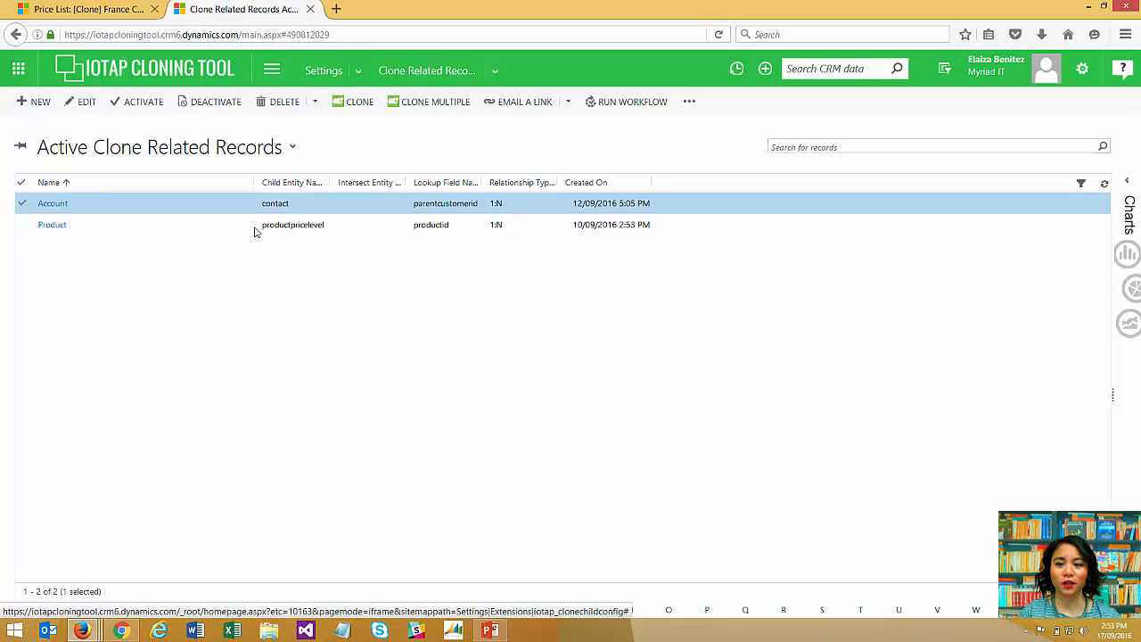
double_click(199, 208)
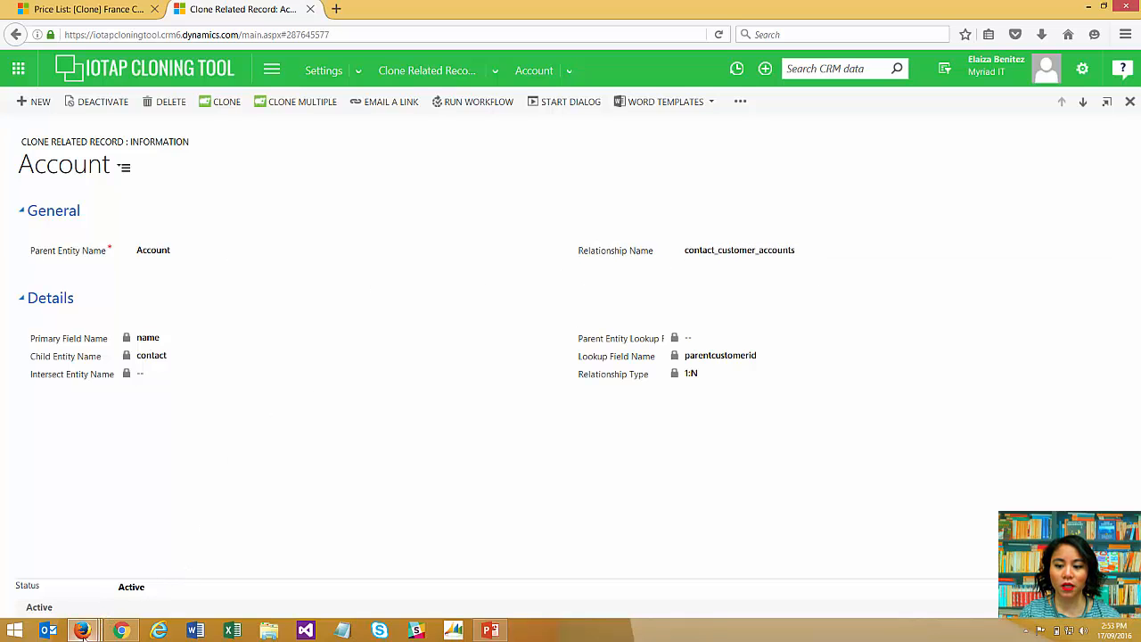
- Switch to the Default Solution window and show the Account entity's 1:N relationships
mouse_move(82, 631)
left_click(189, 544)
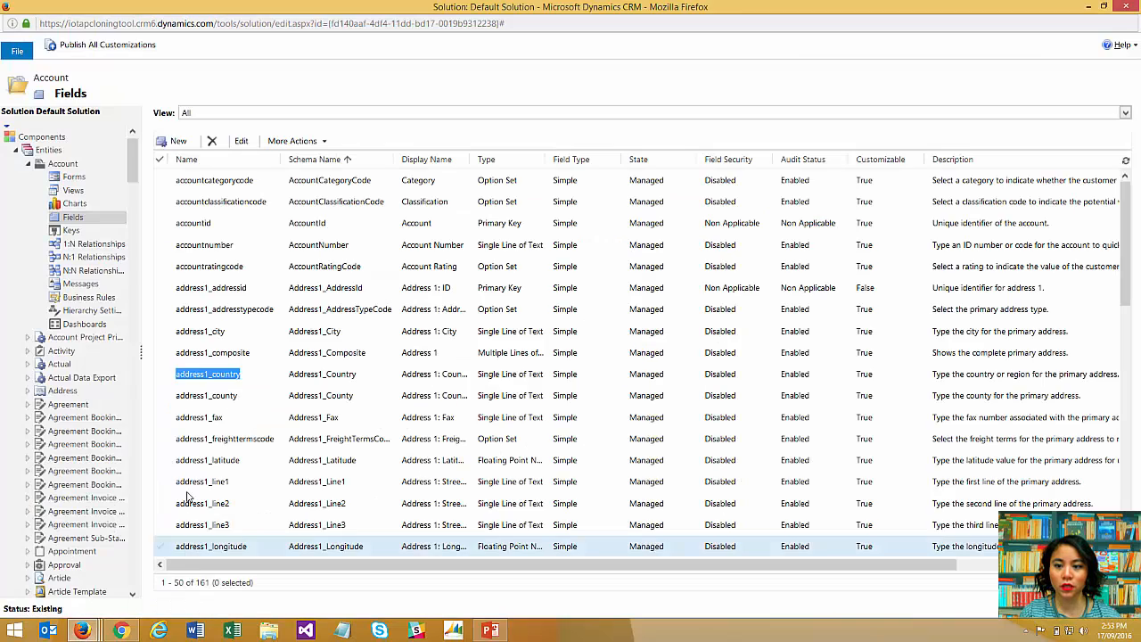
left_click(107, 245)
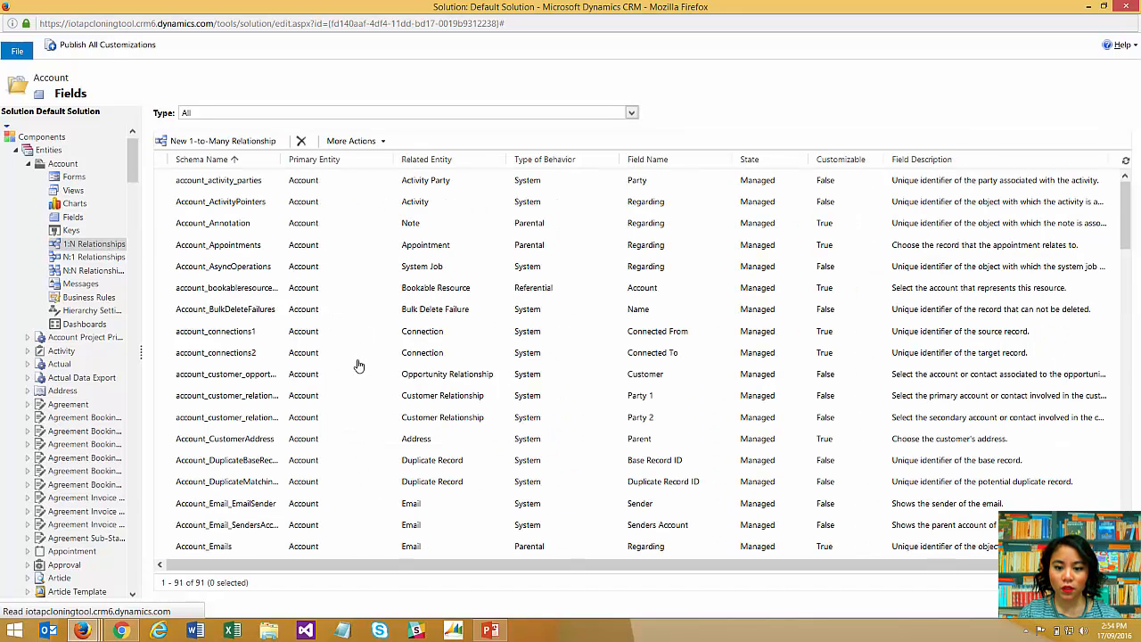
- Sort the Account entity's 1:N relationships by related entity and look through the contact relationship and the others
left_click(458, 166)
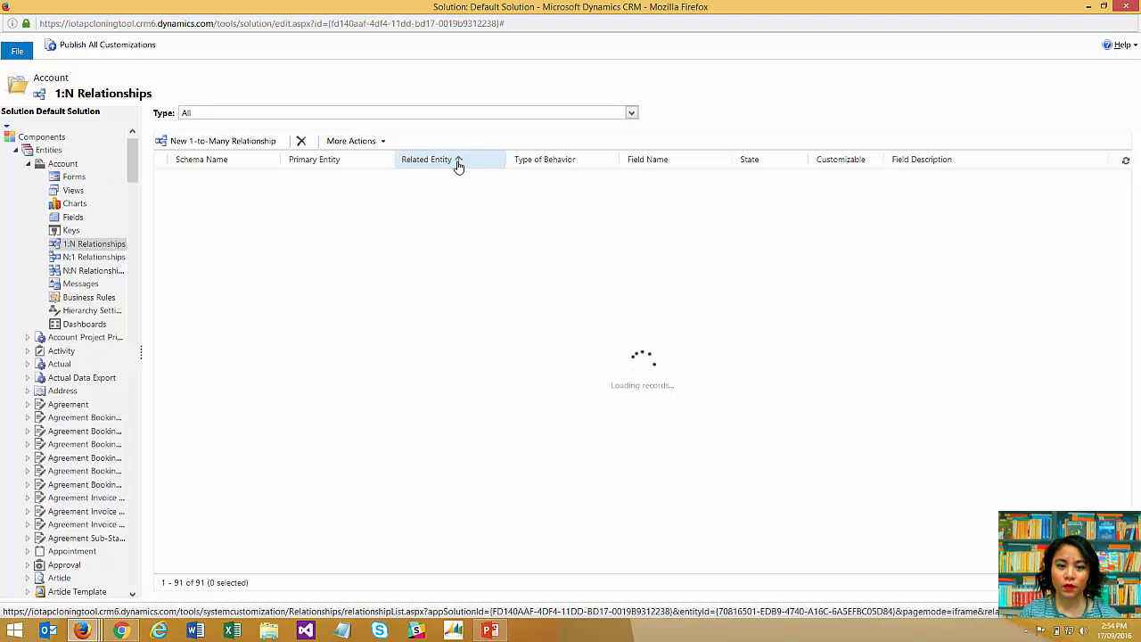
scroll(403, 356, "down", 3)
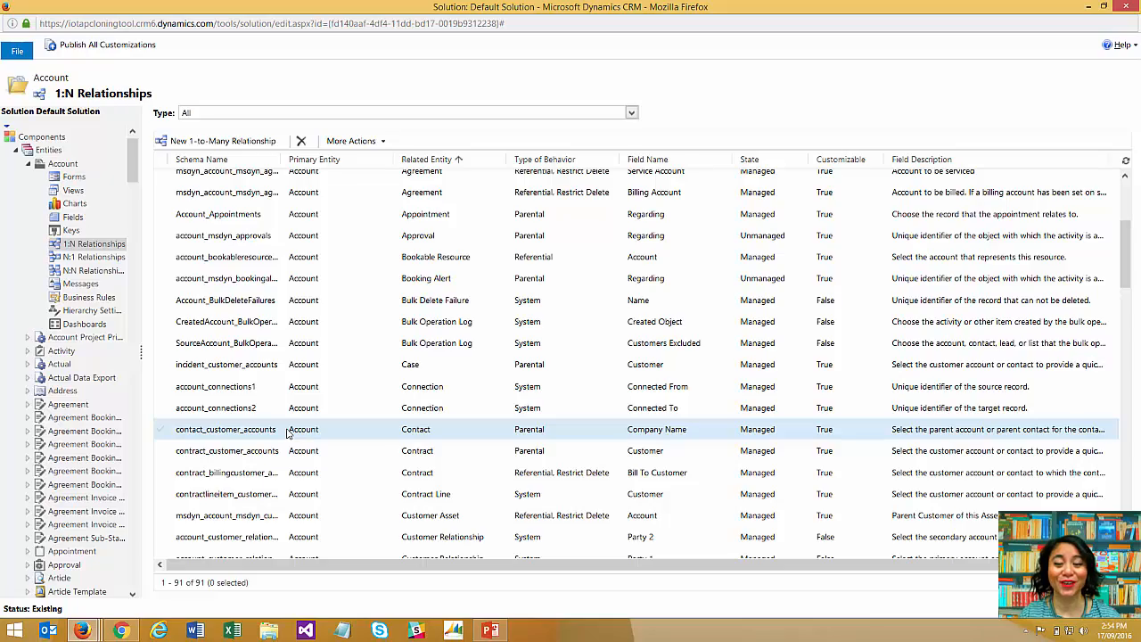
scroll(289, 433, "down", 1)
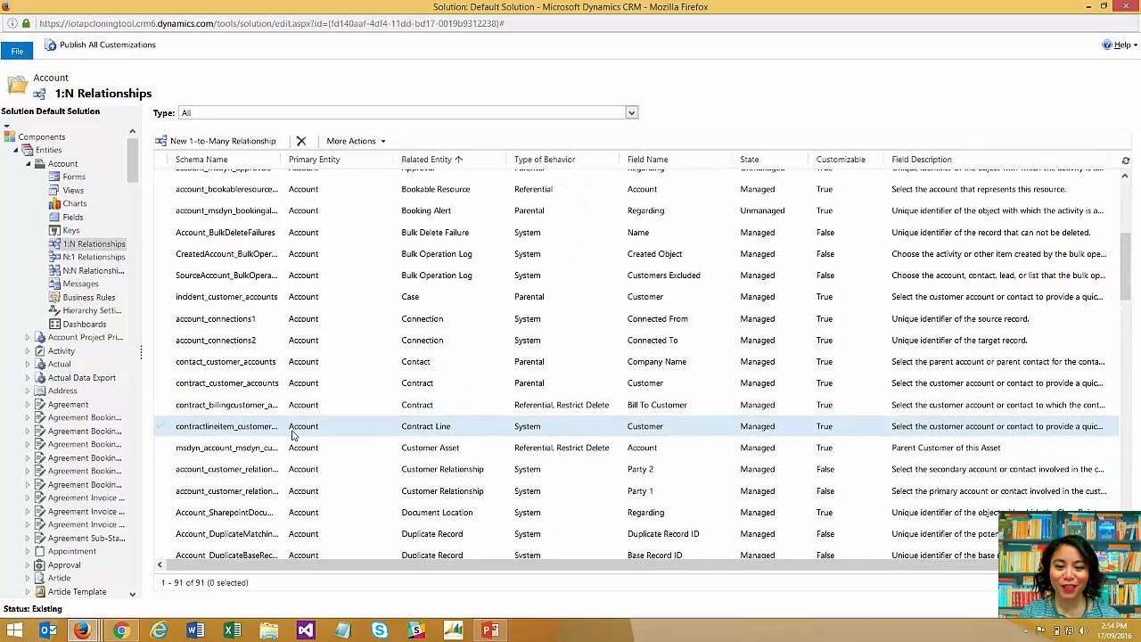
scroll(294, 434, "down", 2)
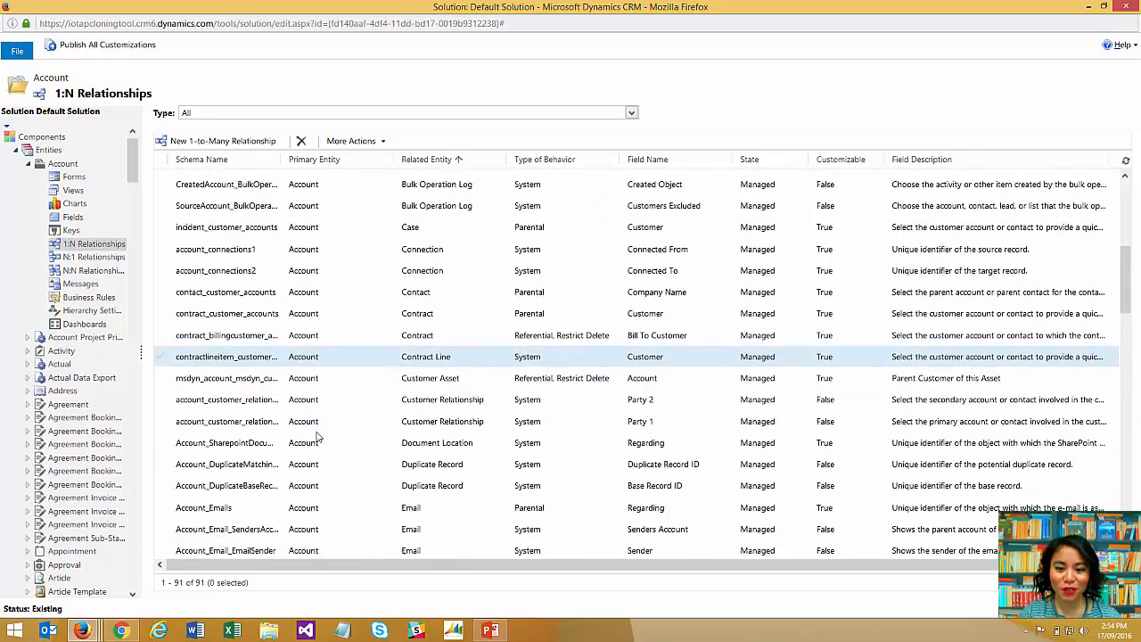
scroll(317, 435, "down", 8)
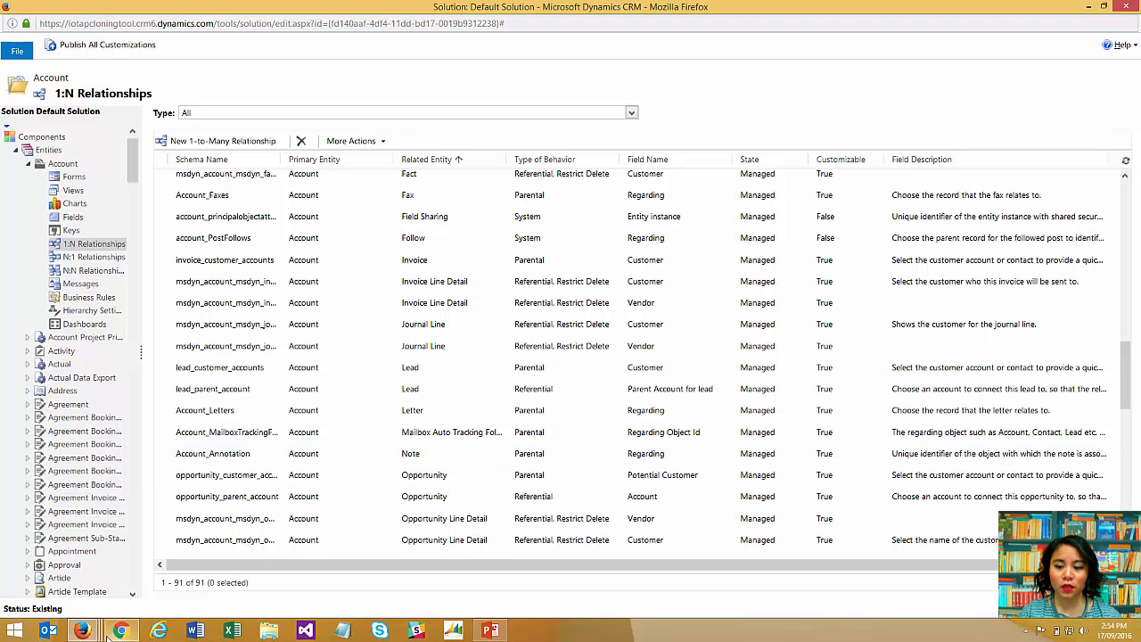
- Return to the Clone Related Record window and start a new record with Account as the parent entity name
mouse_move(82, 630)
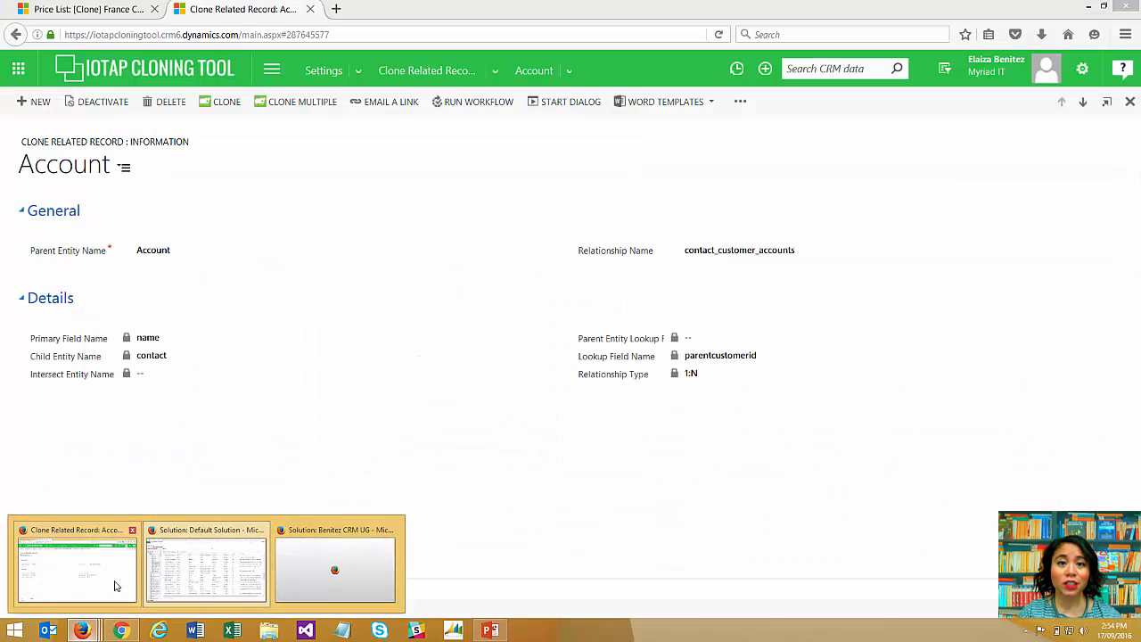
left_click(116, 589)
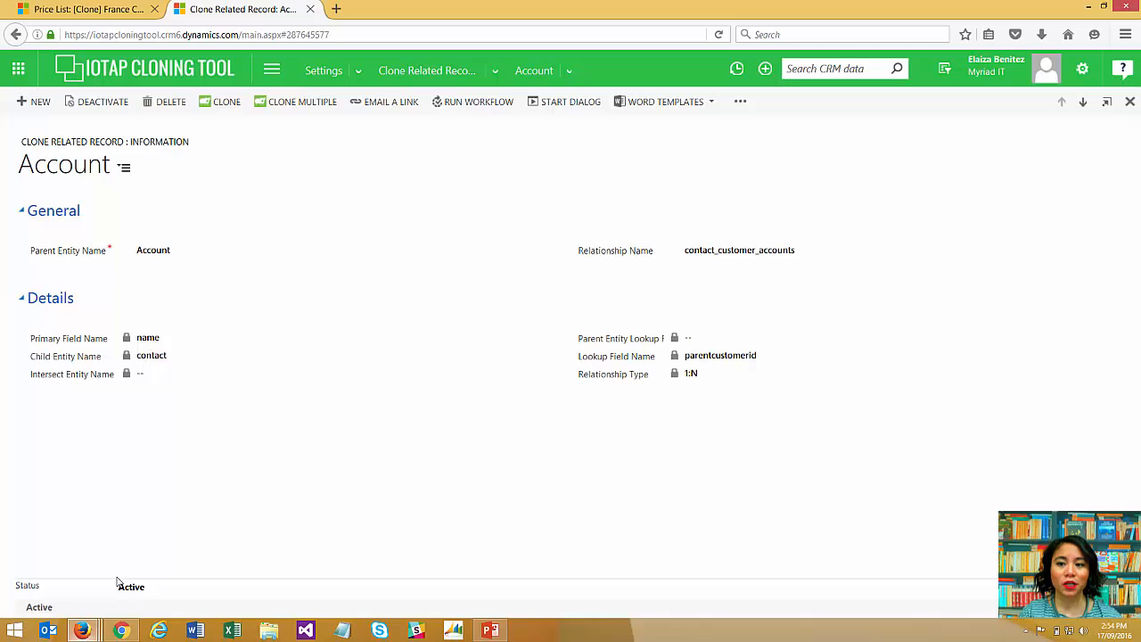
left_click(39, 107)
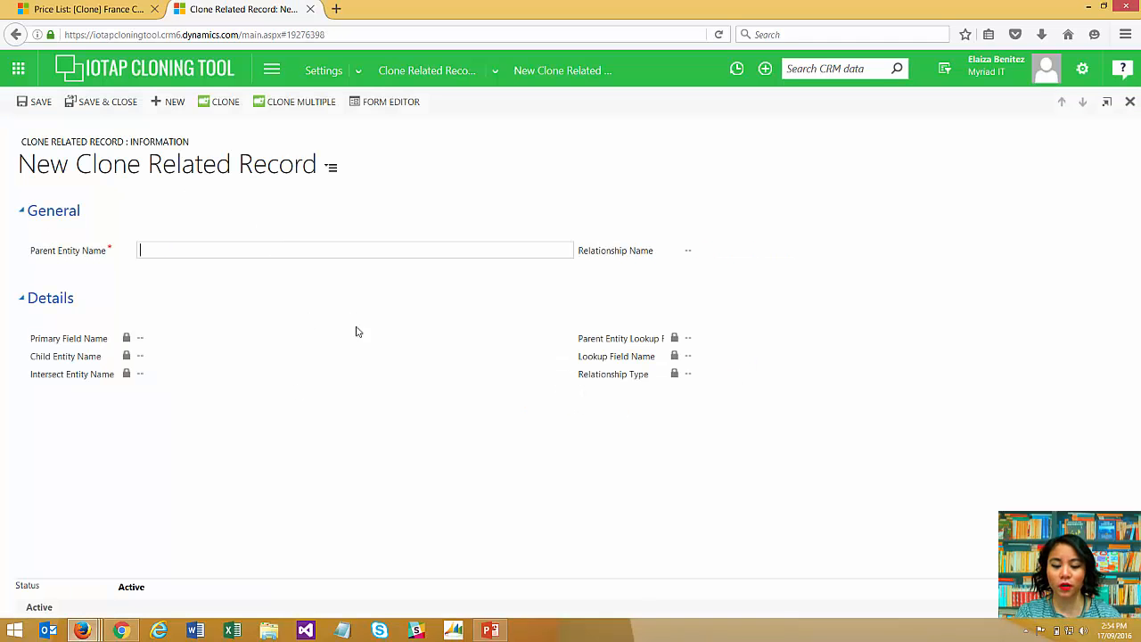
type("Account")
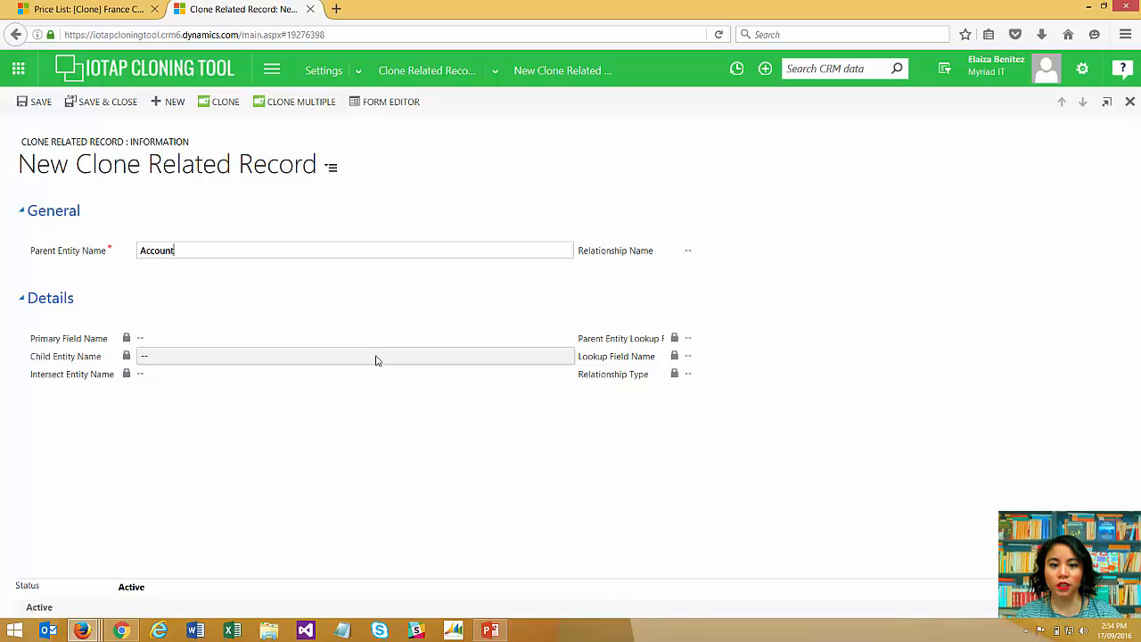
left_click(765, 251)
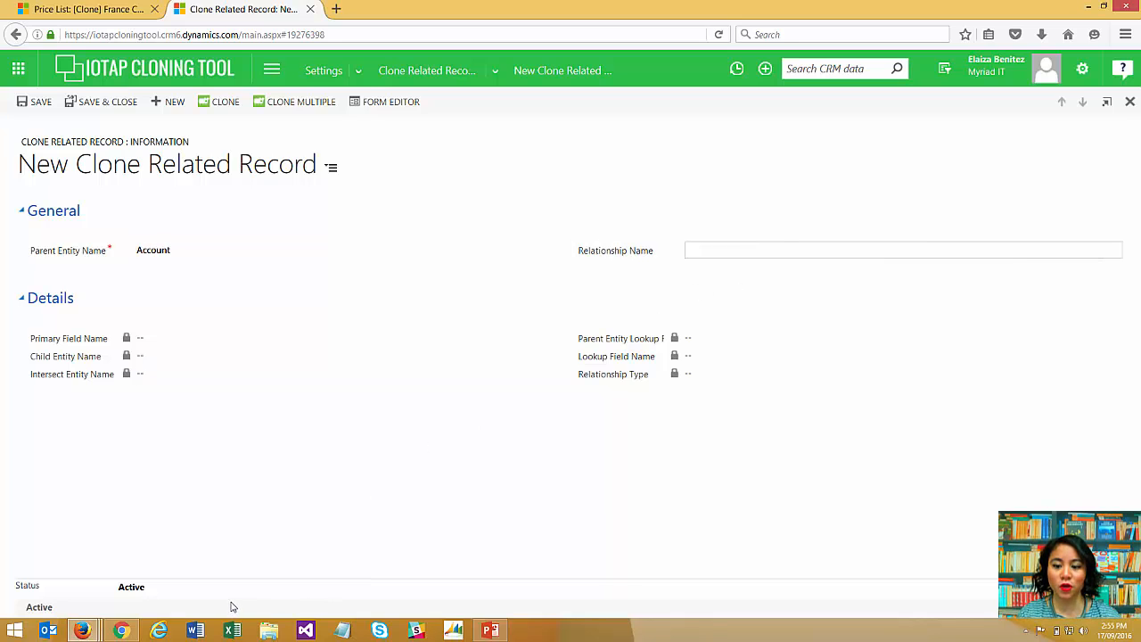
- Switch to the Default Solution window and copy the schema name Account_Annotation from the Note relationship
mouse_move(89, 630)
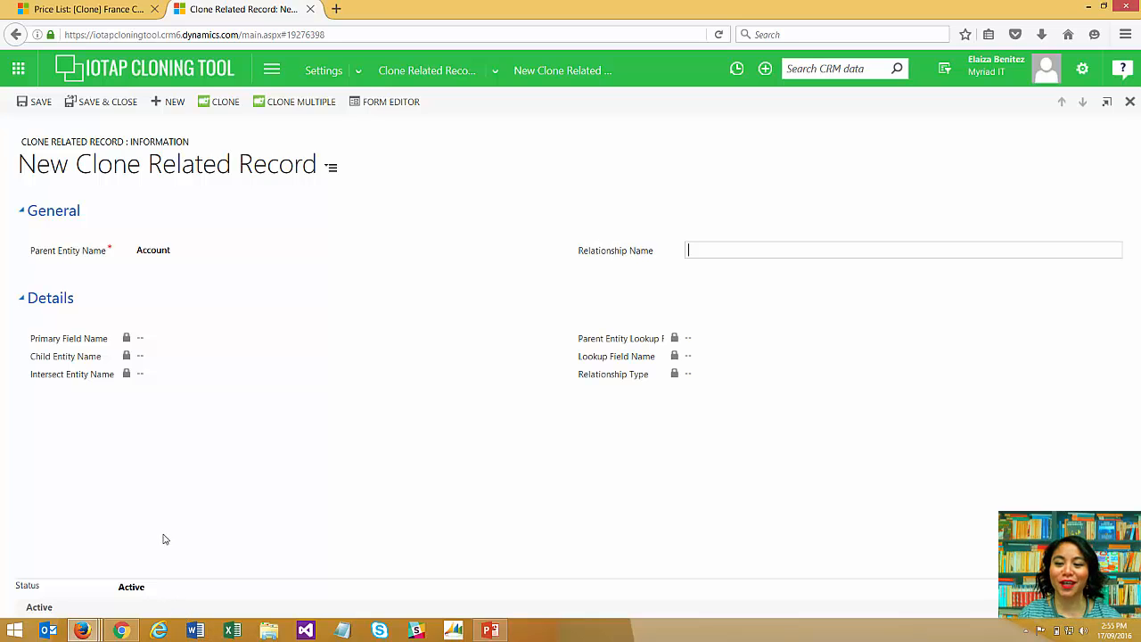
left_click(89, 630)
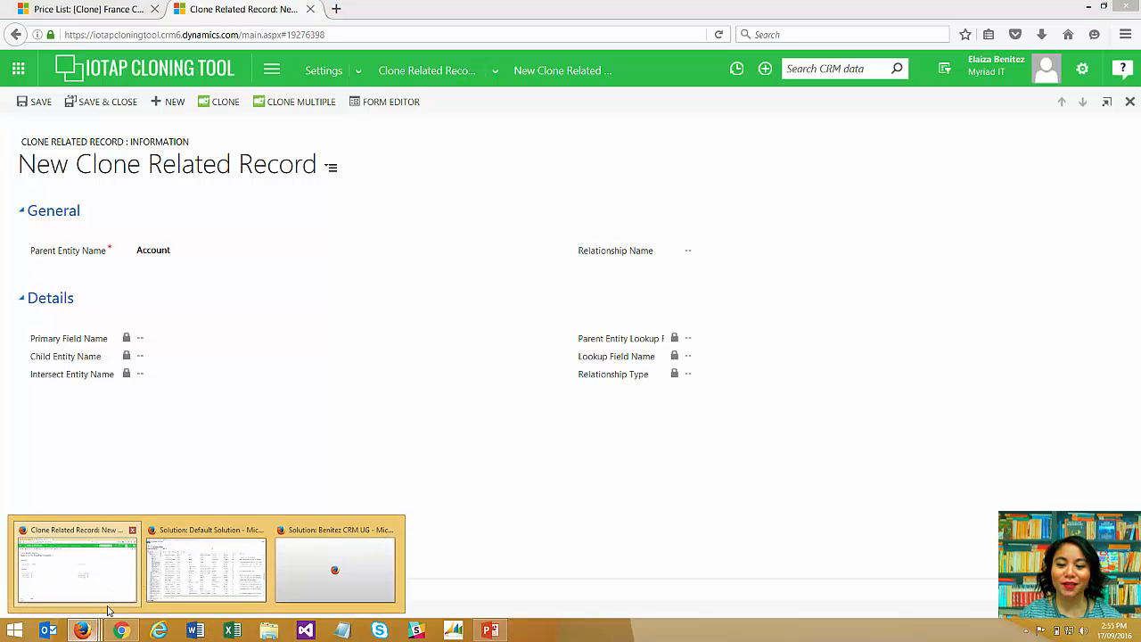
mouse_move(160, 586)
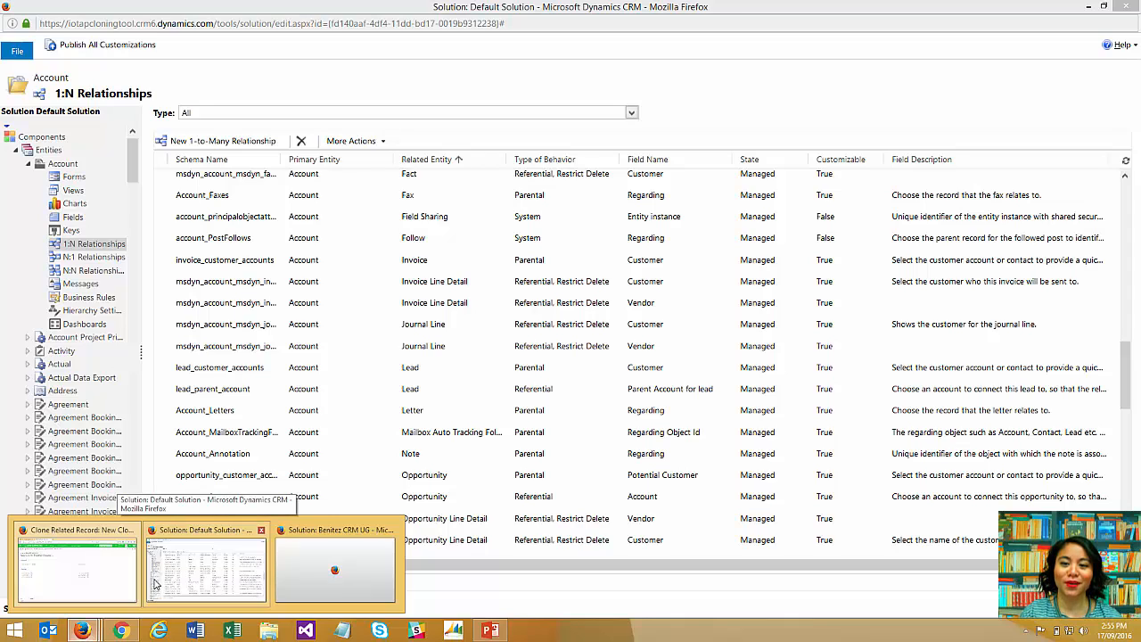
left_click(203, 585)
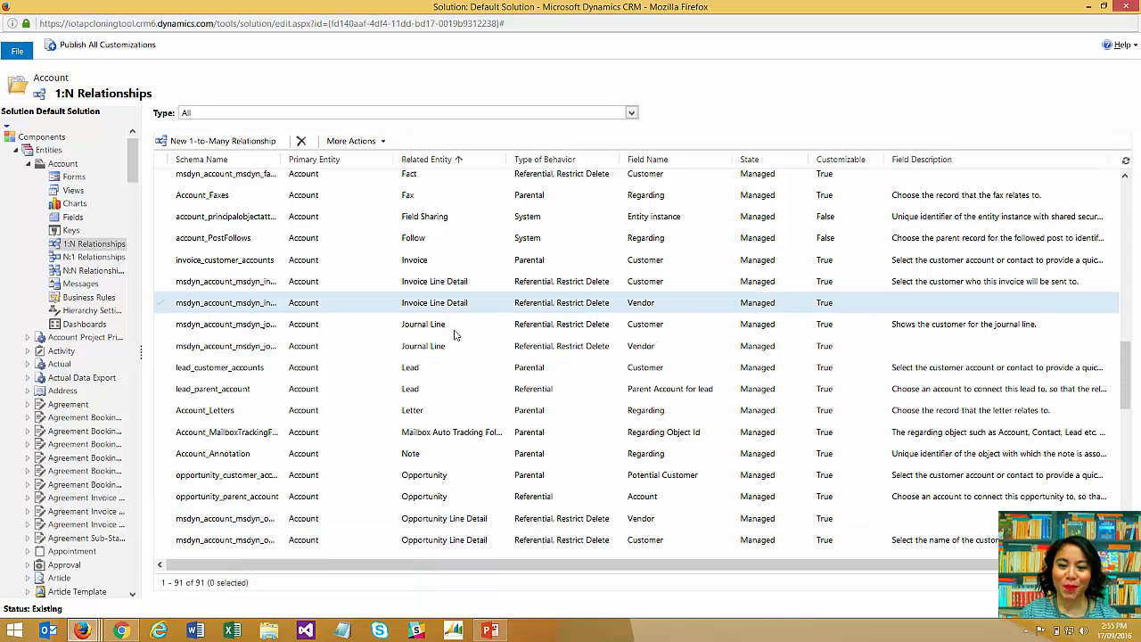
scroll(450, 348, "up", 2)
scroll(450, 348, "up", 2)
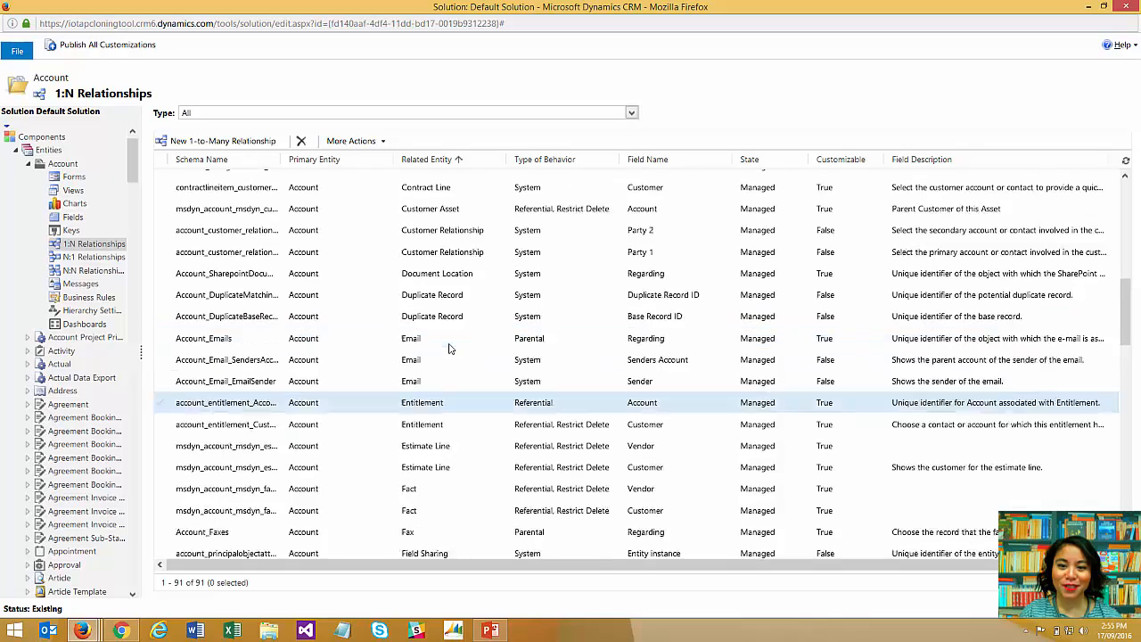
scroll(450, 350, "down", 5)
scroll(450, 348, "down", 3)
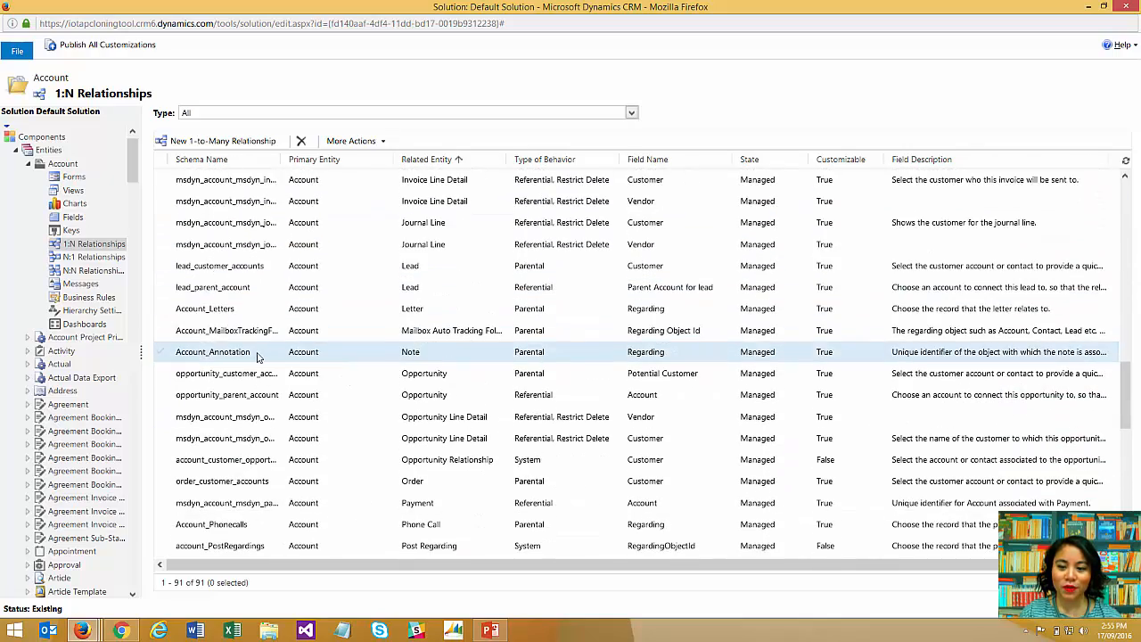
left_click_drag(253, 355, 175, 355)
key("ctrl+c")
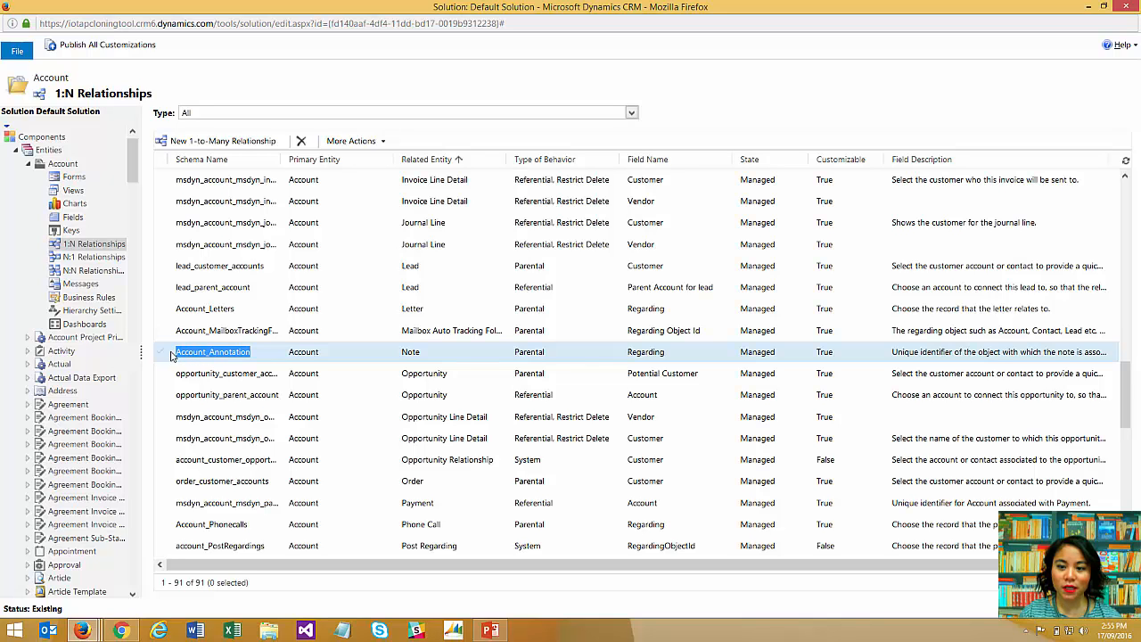
left_click(172, 355)
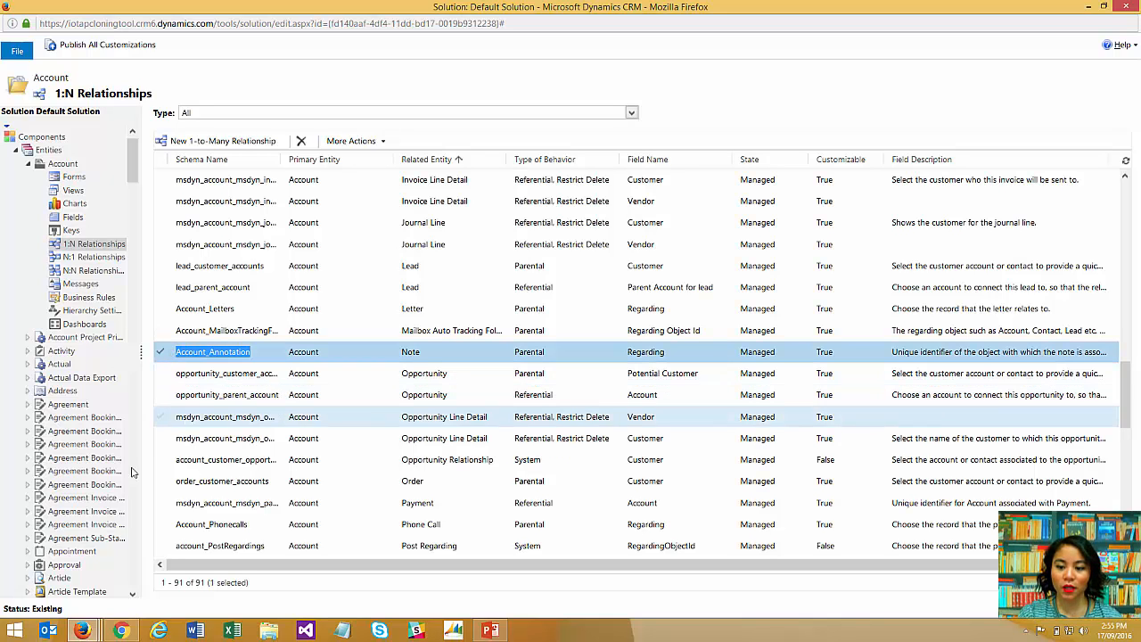
- Paste Account_Annotation as the relationship name of the new clone related record and save it
mouse_move(89, 633)
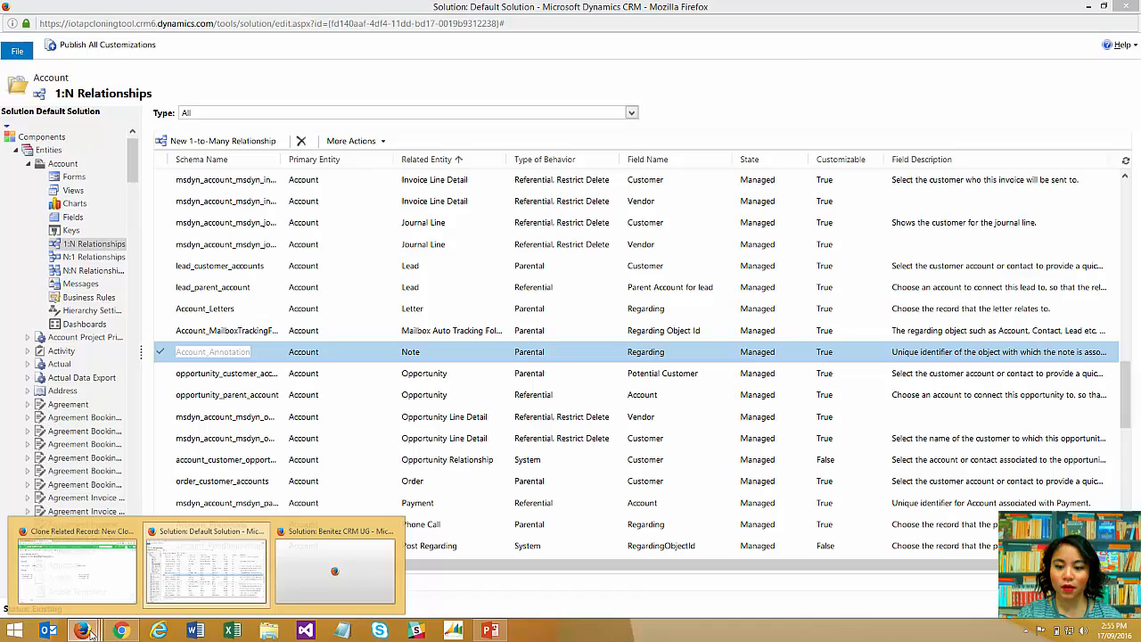
left_click(92, 581)
left_click(742, 251)
key("ctrl+v")
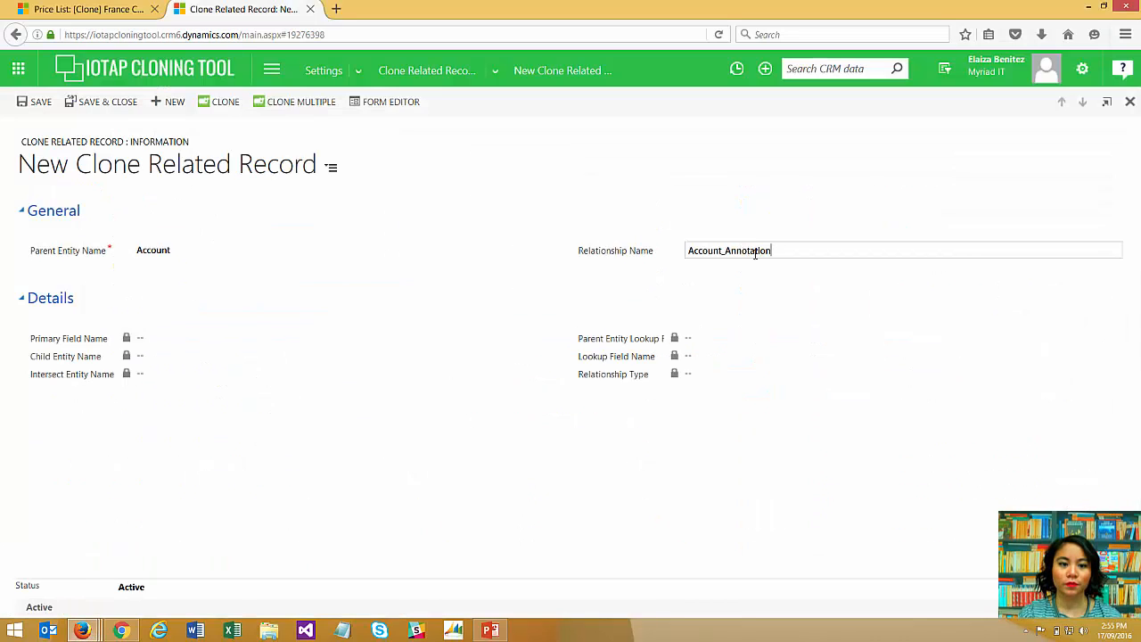
key("ctrl+s")
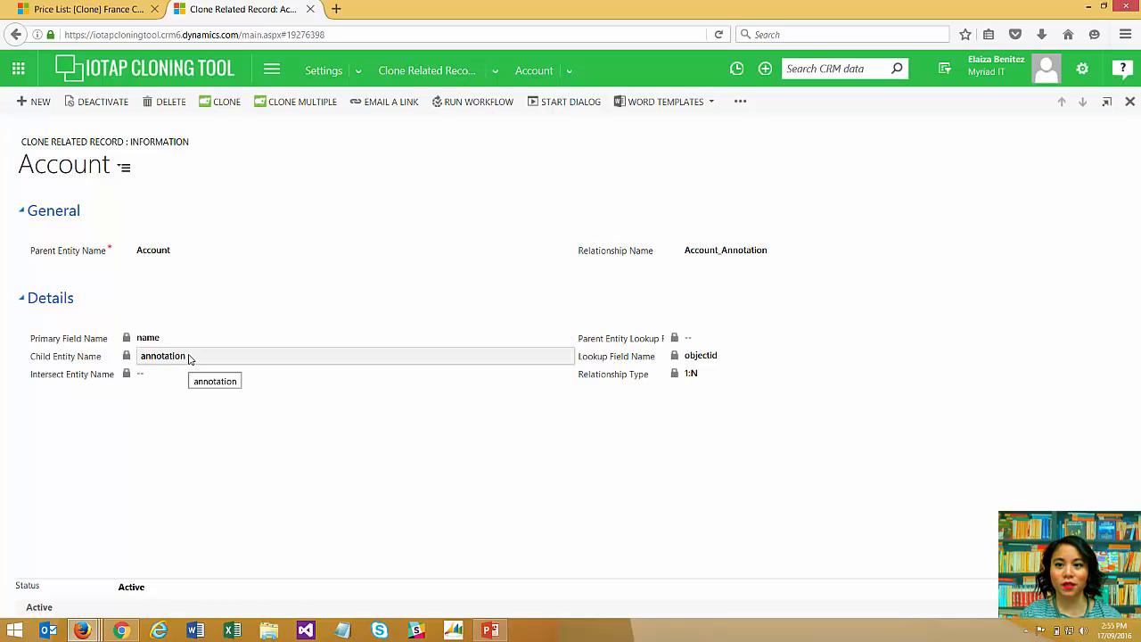
- Open the Adventure Works account from the Accounts list in the Sales area
left_click(272, 76)
left_click(120, 116)
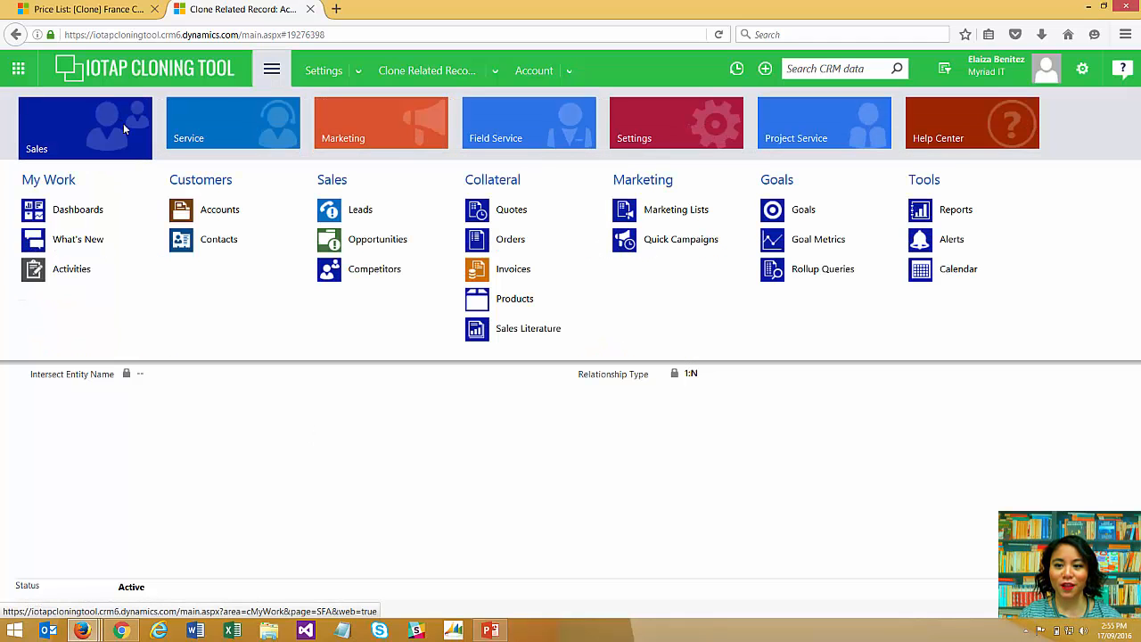
left_click(211, 219)
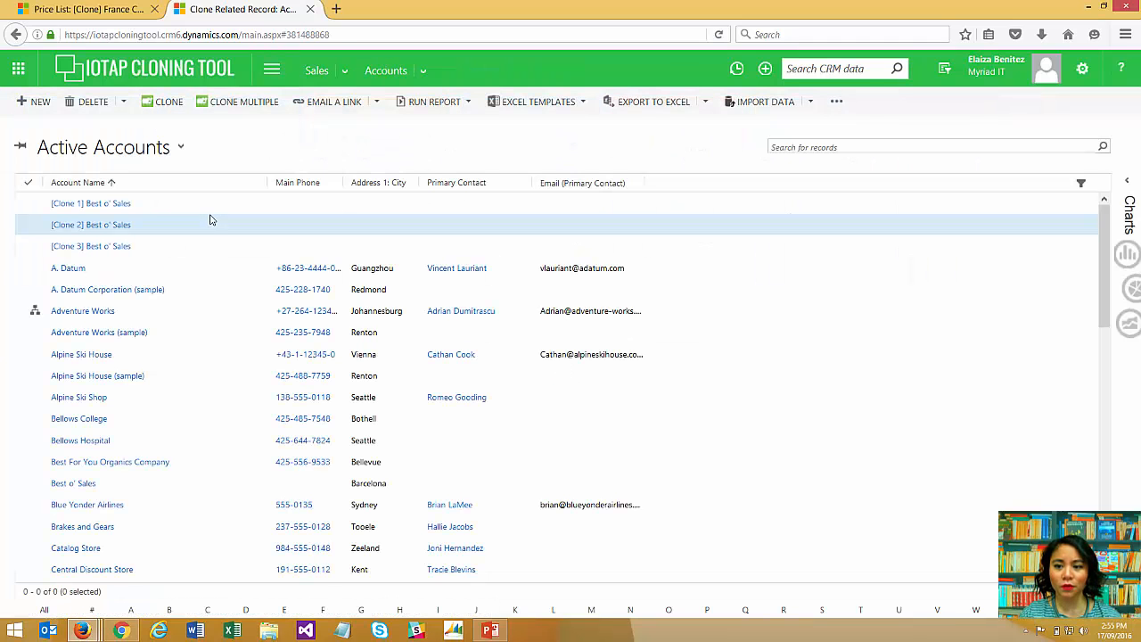
double_click(156, 320)
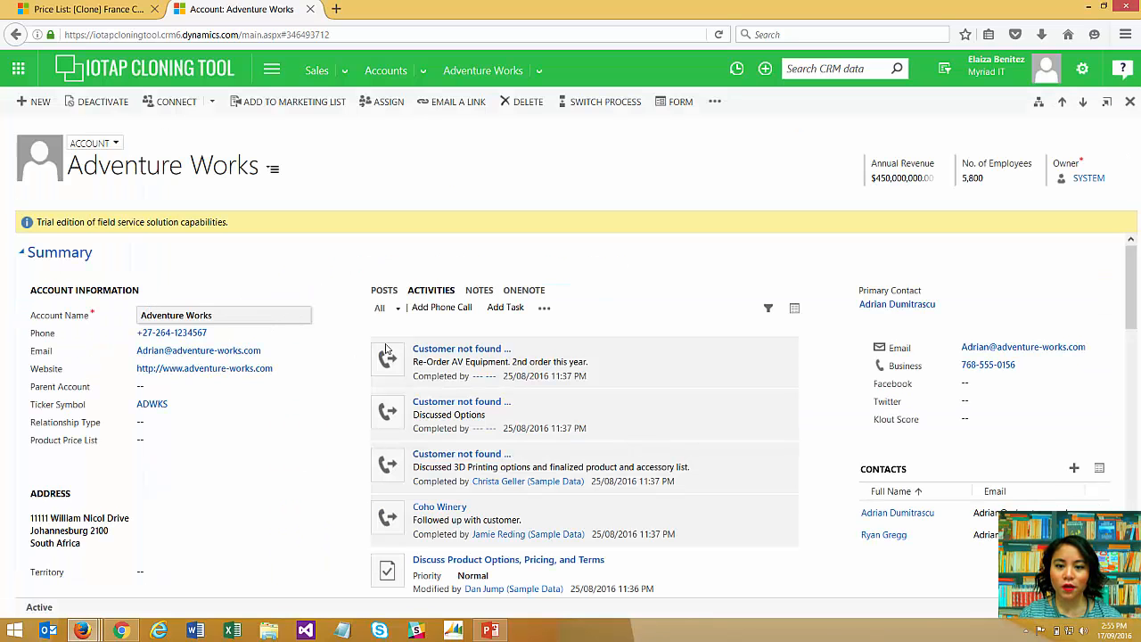
- Show the notes and contacts of the Adventure Works account, and create a single clone of the account
left_click(478, 297)
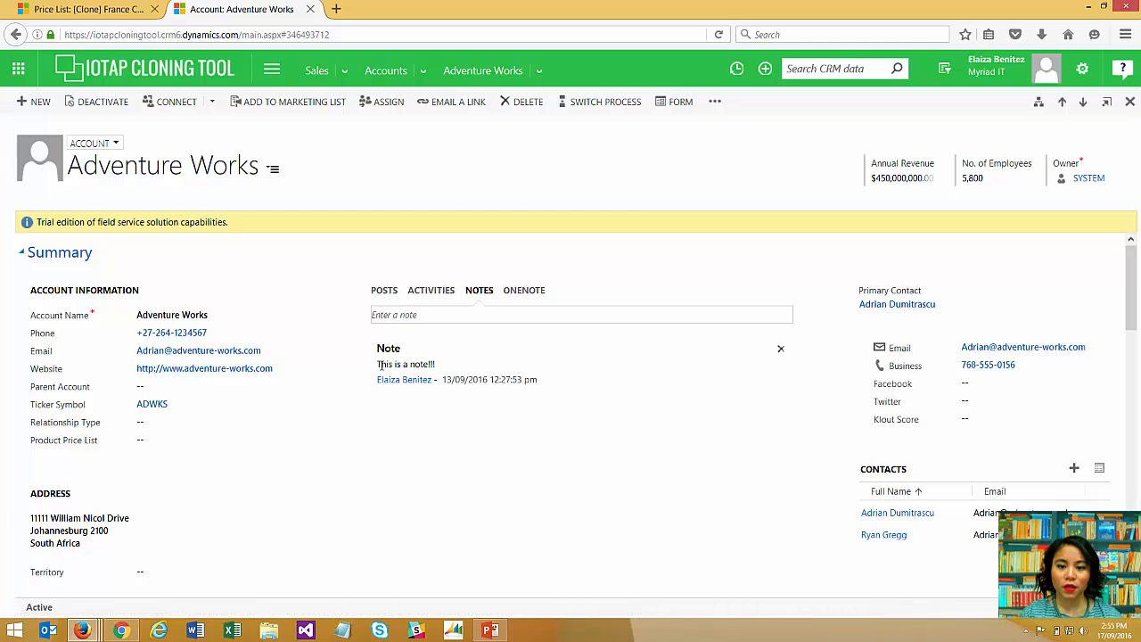
scroll(383, 365, "down", 2)
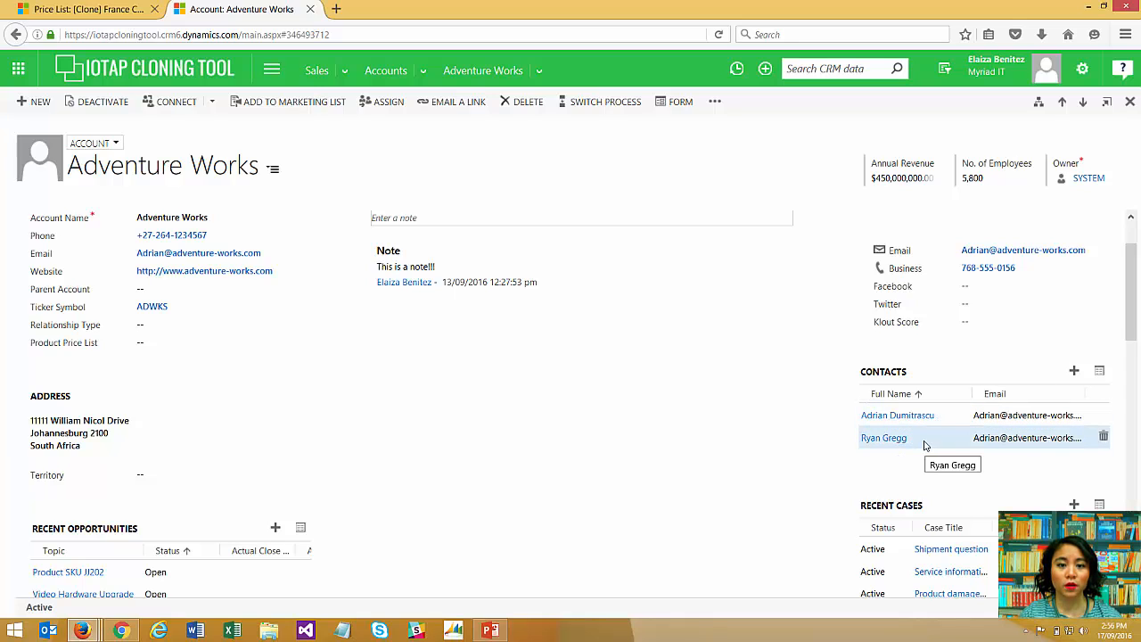
scroll(701, 407, "up", 2)
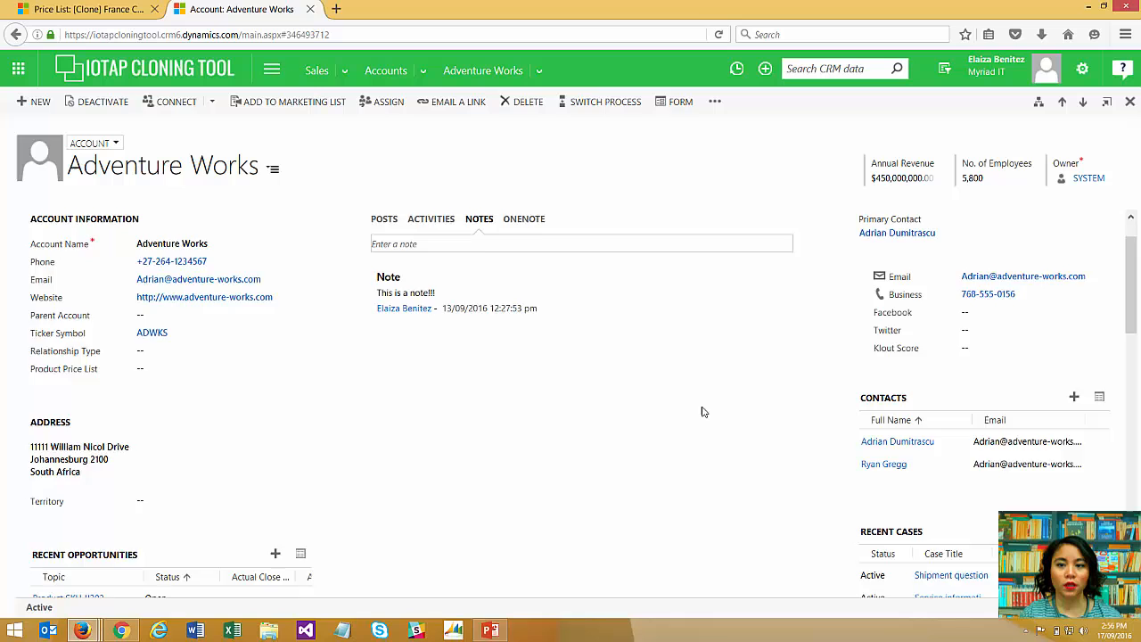
left_click(716, 103)
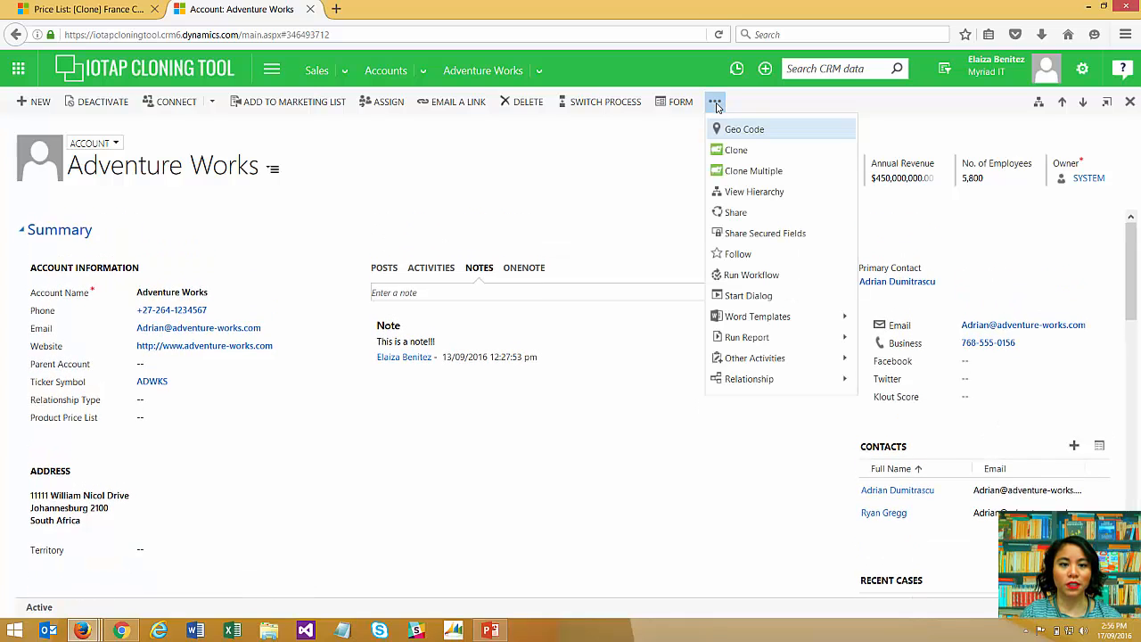
left_click(754, 151)
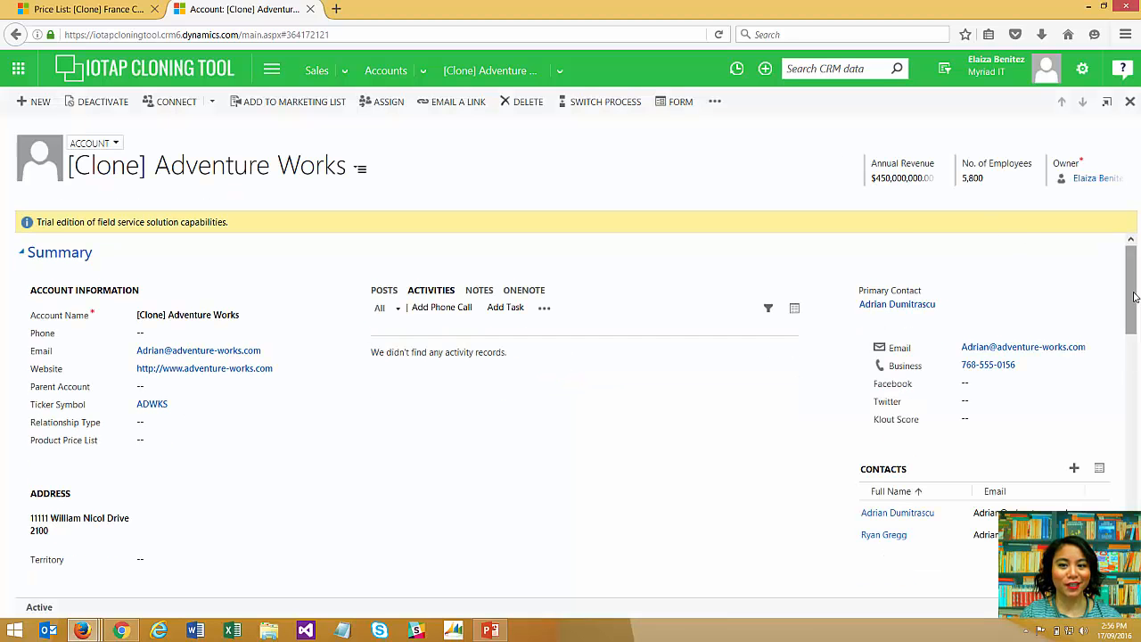
- Examine the cloned account's contacts, address details, phone field and notes against the exclusion and related-record settings
left_click_drag(1133, 297, 1130, 317)
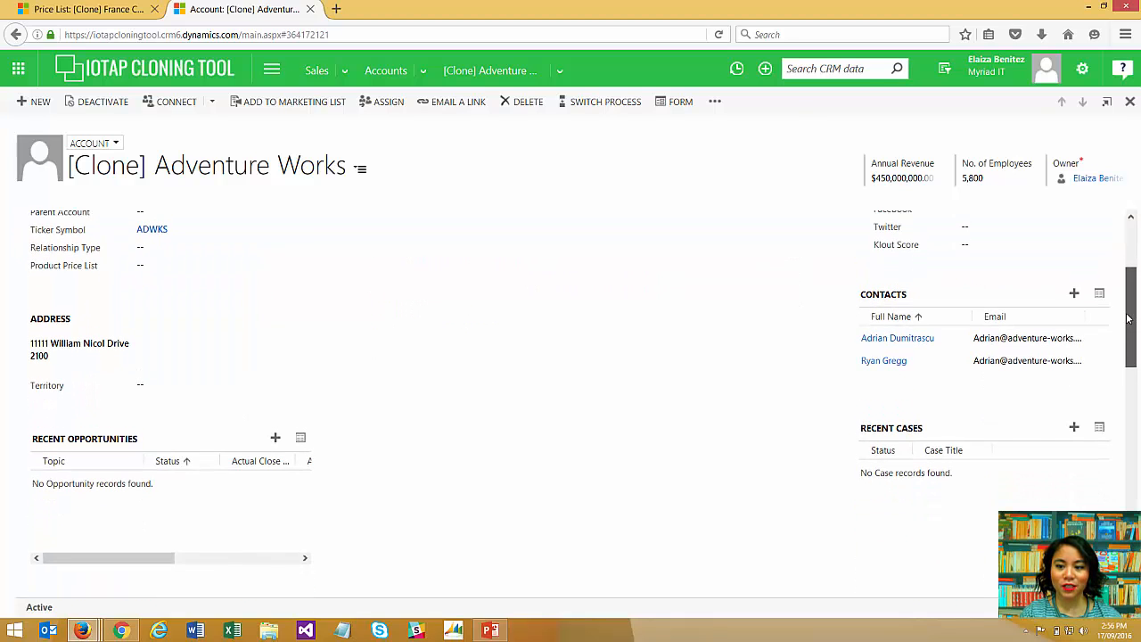
left_click(123, 354)
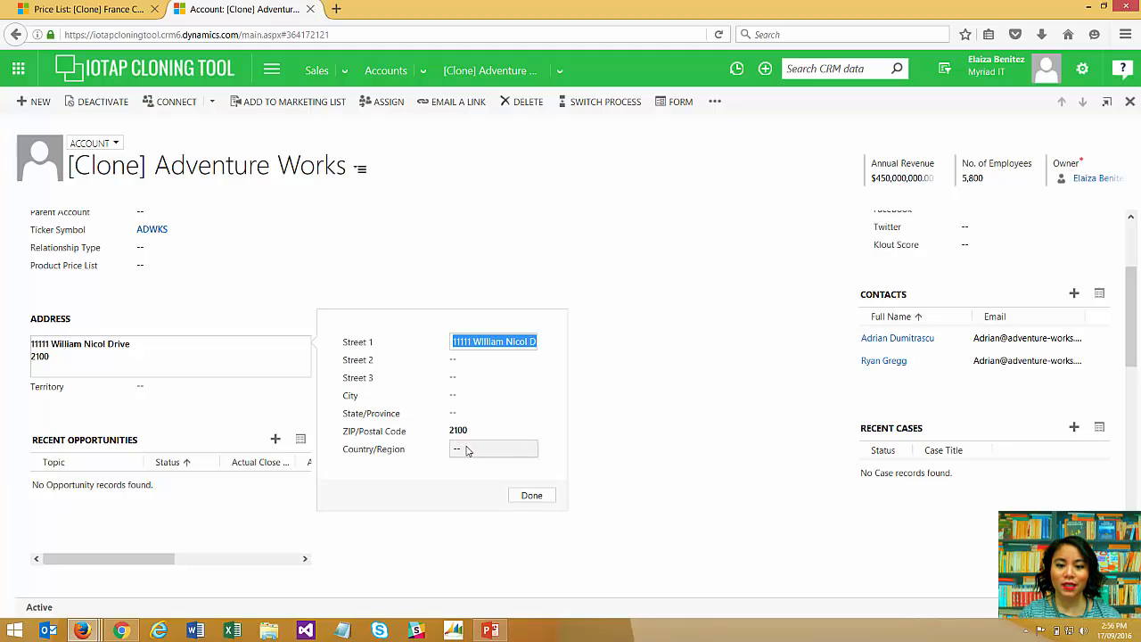
left_click(695, 494)
scroll(700, 493, "up", 2)
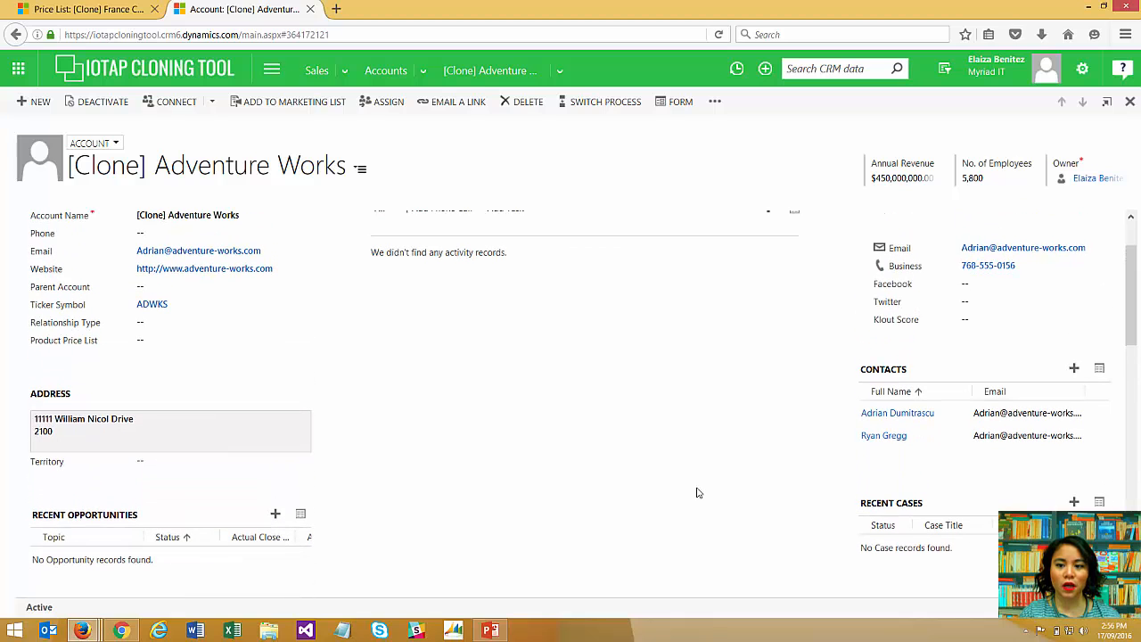
scroll(699, 493, "up", 1)
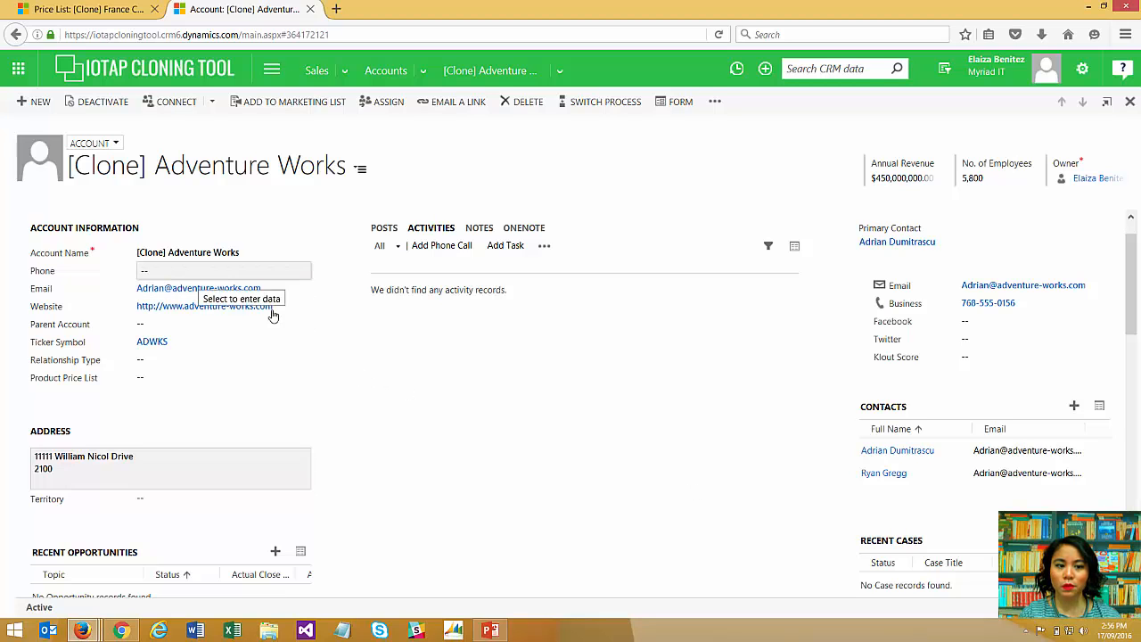
scroll(532, 463, "up", 1)
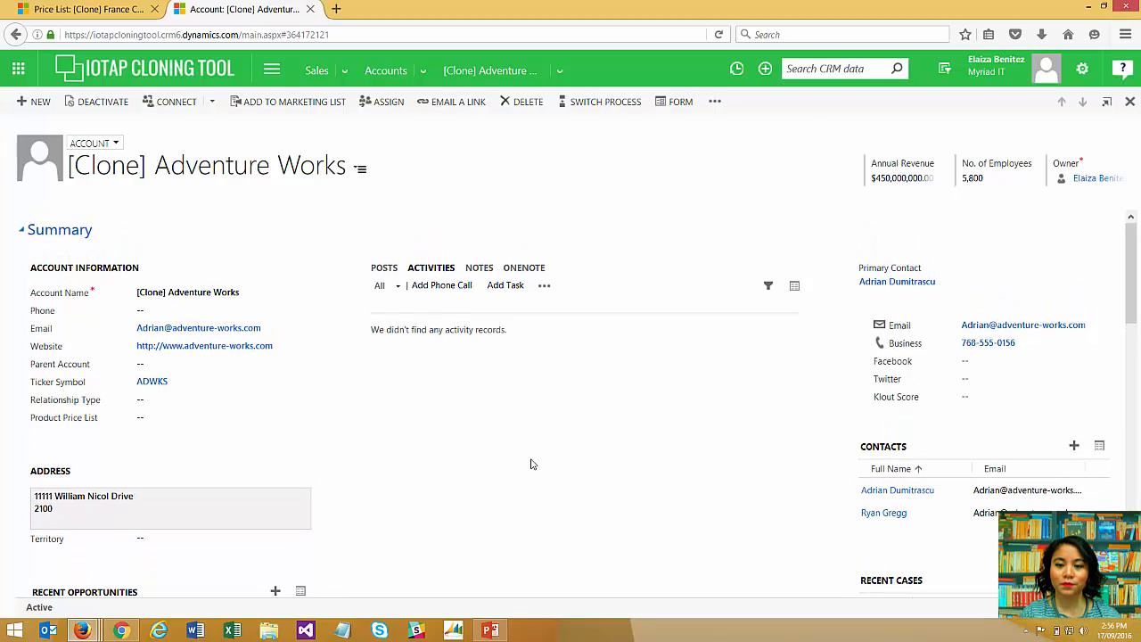
left_click(486, 274)
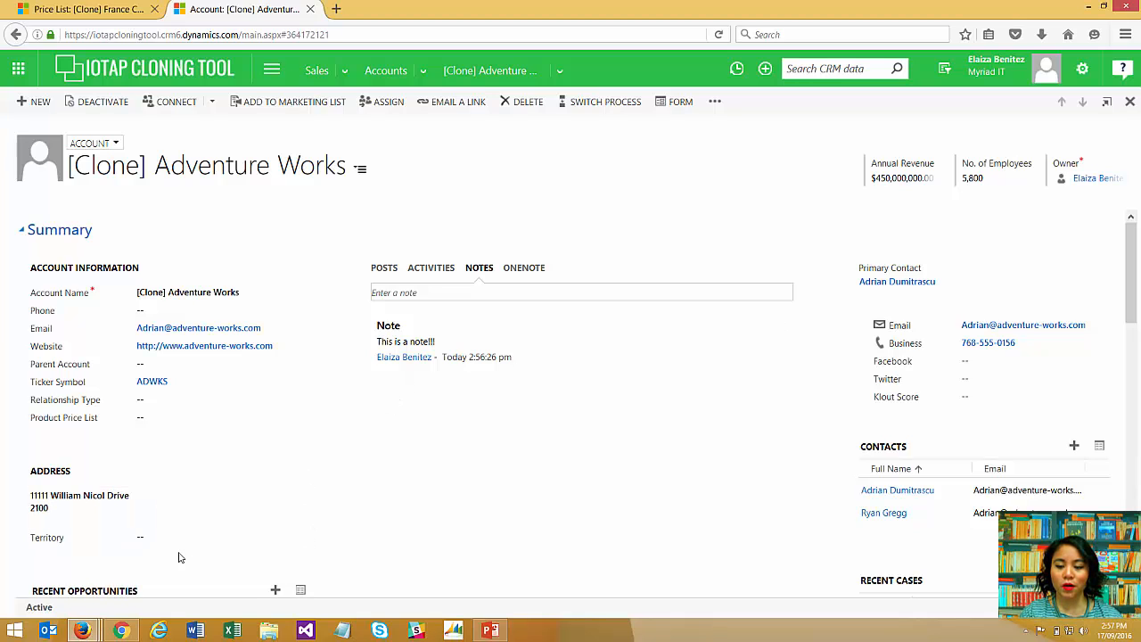
- Open the 01. Clone Account process from the components in the custom solution's window and deactivate it for editing
mouse_move(98, 631)
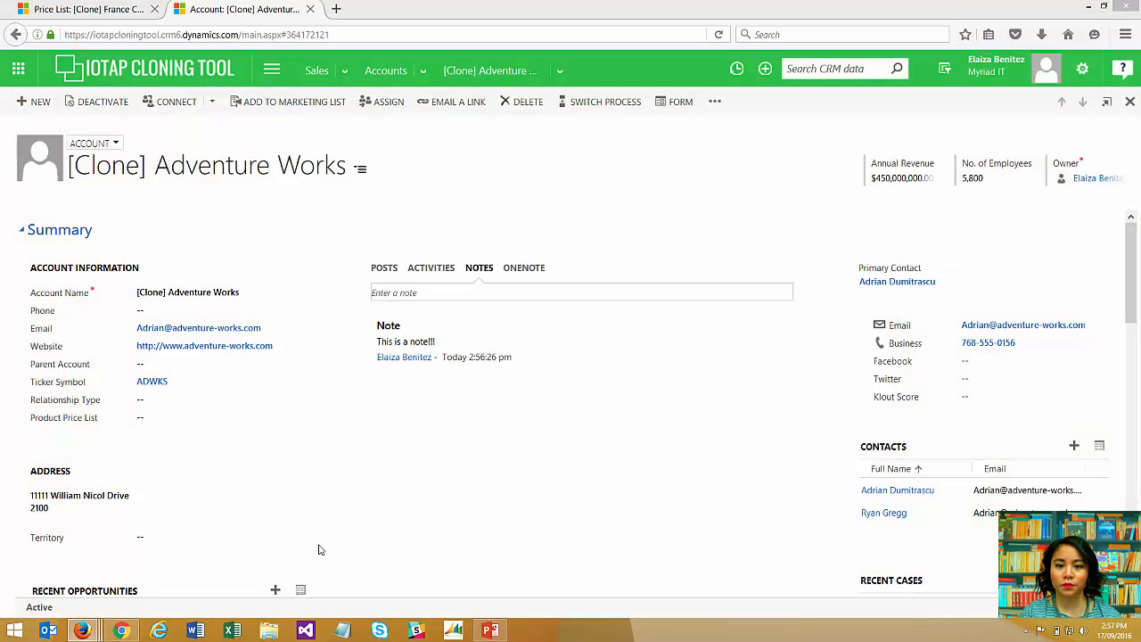
left_click(321, 549)
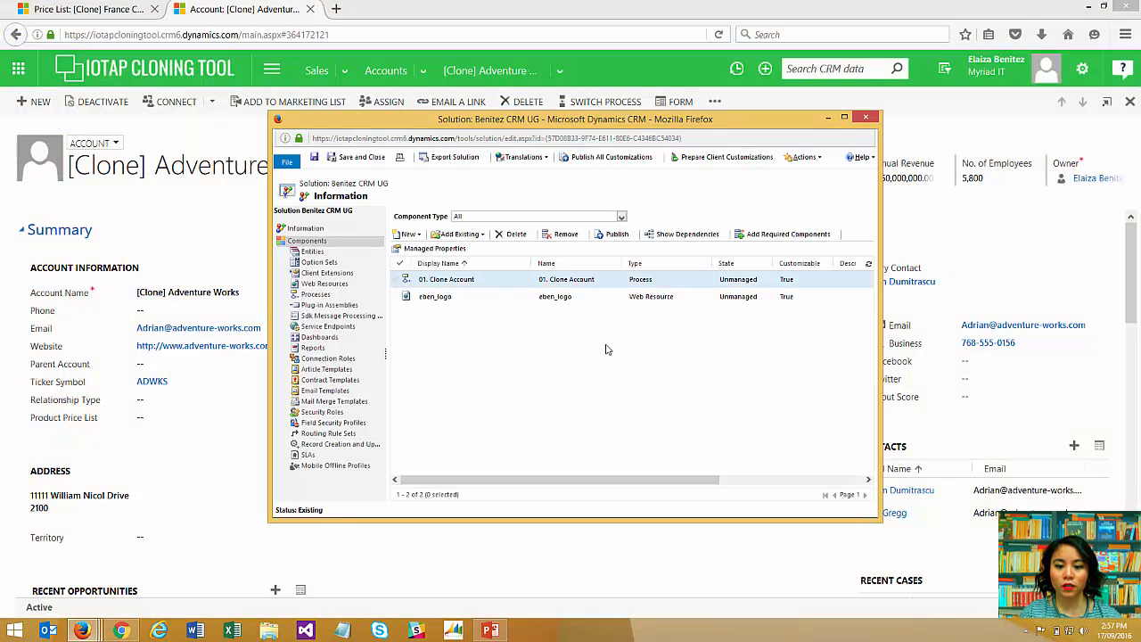
left_click(94, 629)
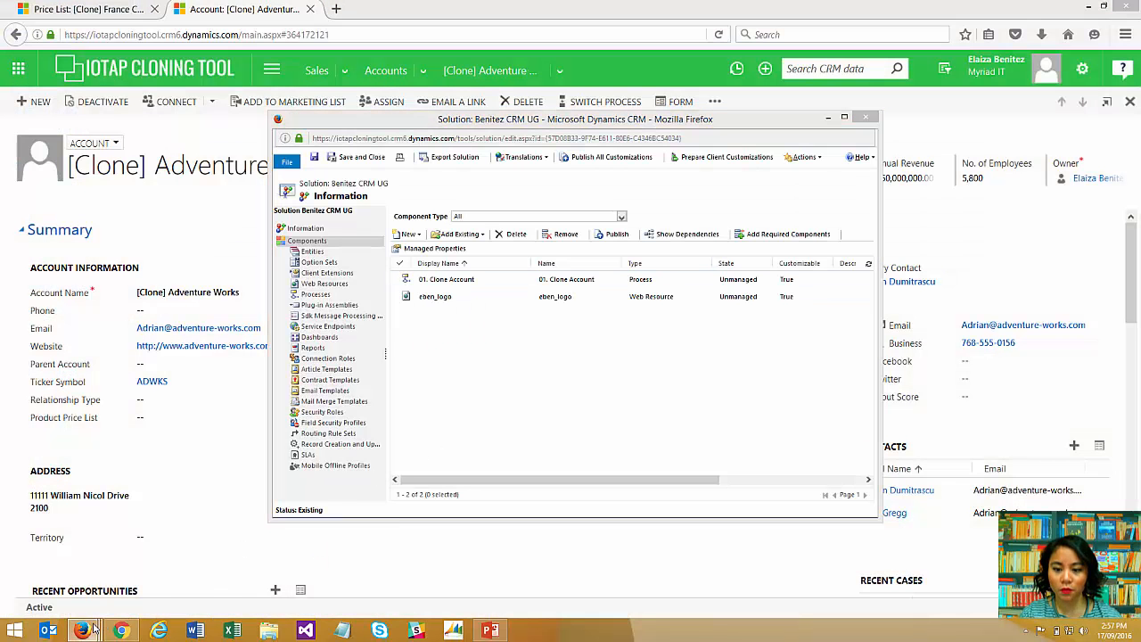
left_click(545, 380)
left_click(850, 122)
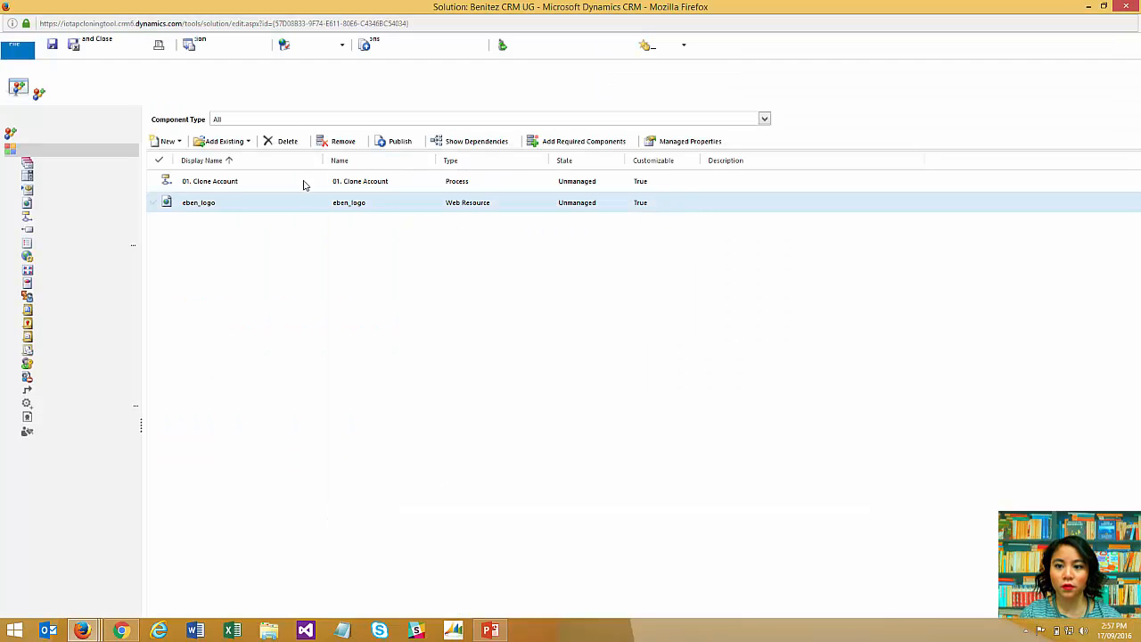
double_click(302, 189)
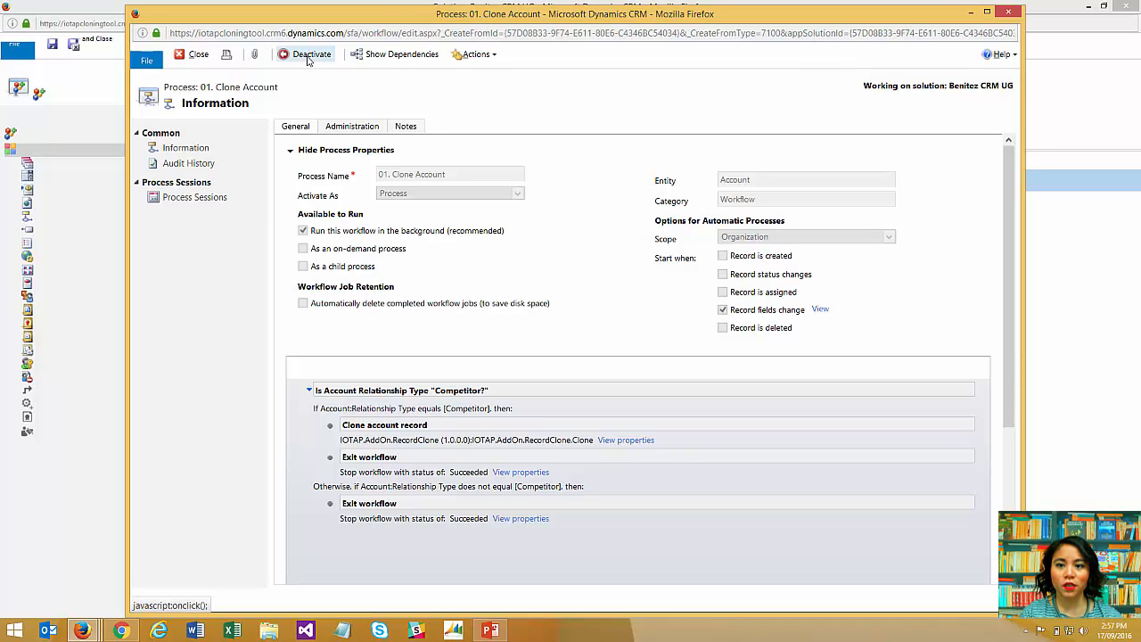
left_click(309, 58)
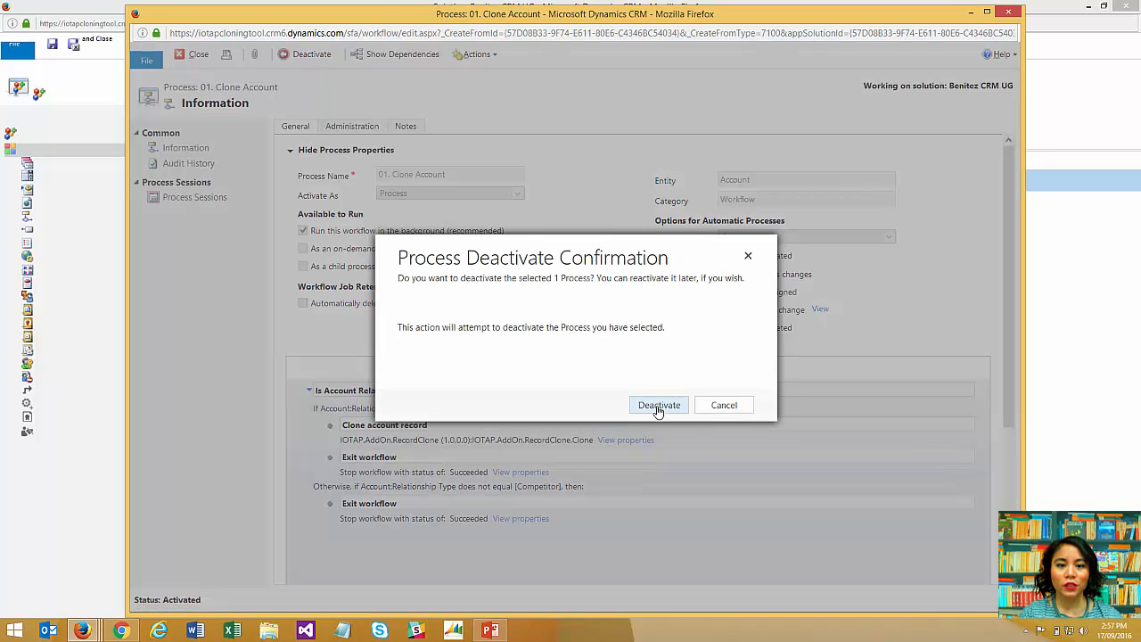
left_click(659, 406)
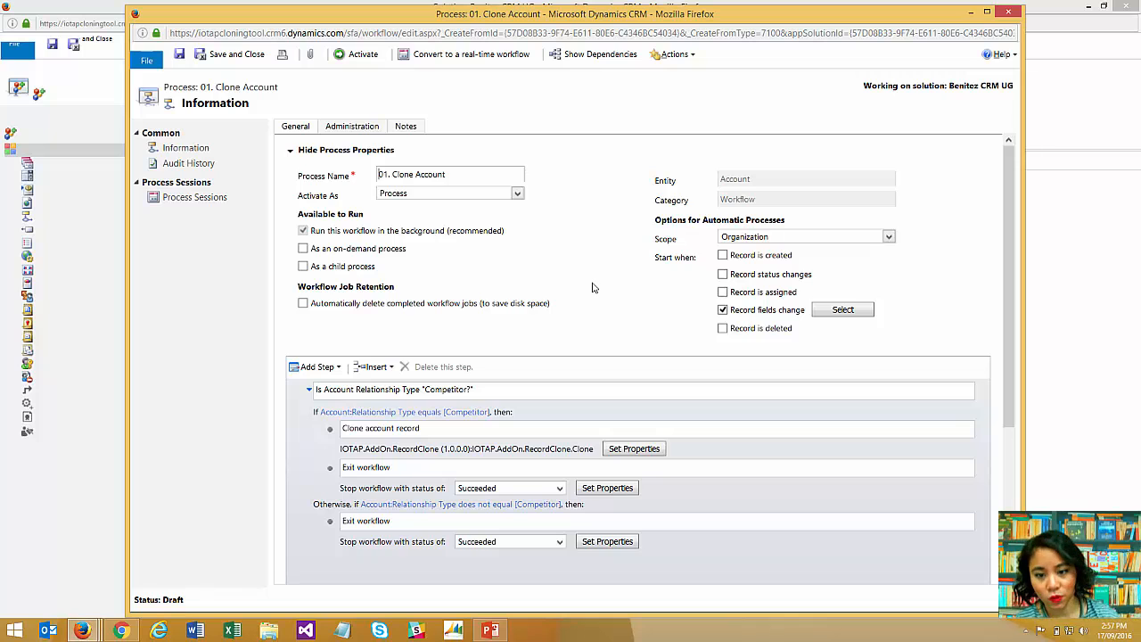
- Locate IOTAP.AddOn.RecordClone.Clone among the available workflow steps, and view the input properties of the Clone account record step without changing them
scroll(593, 287, "down", 2)
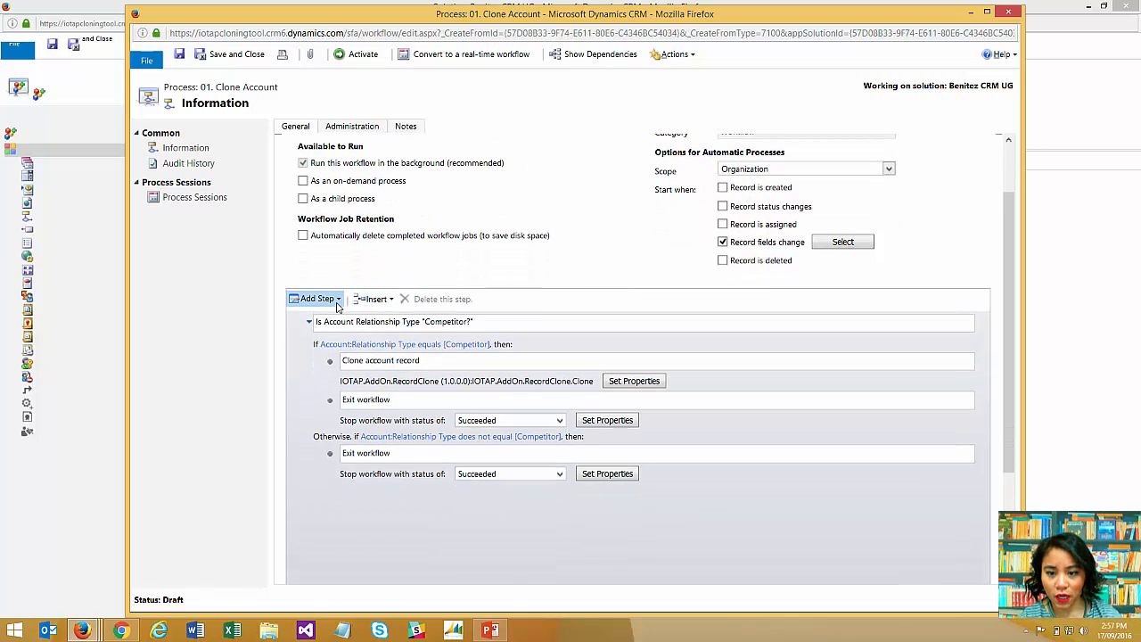
left_click(337, 305)
left_click_drag(503, 394, 497, 504)
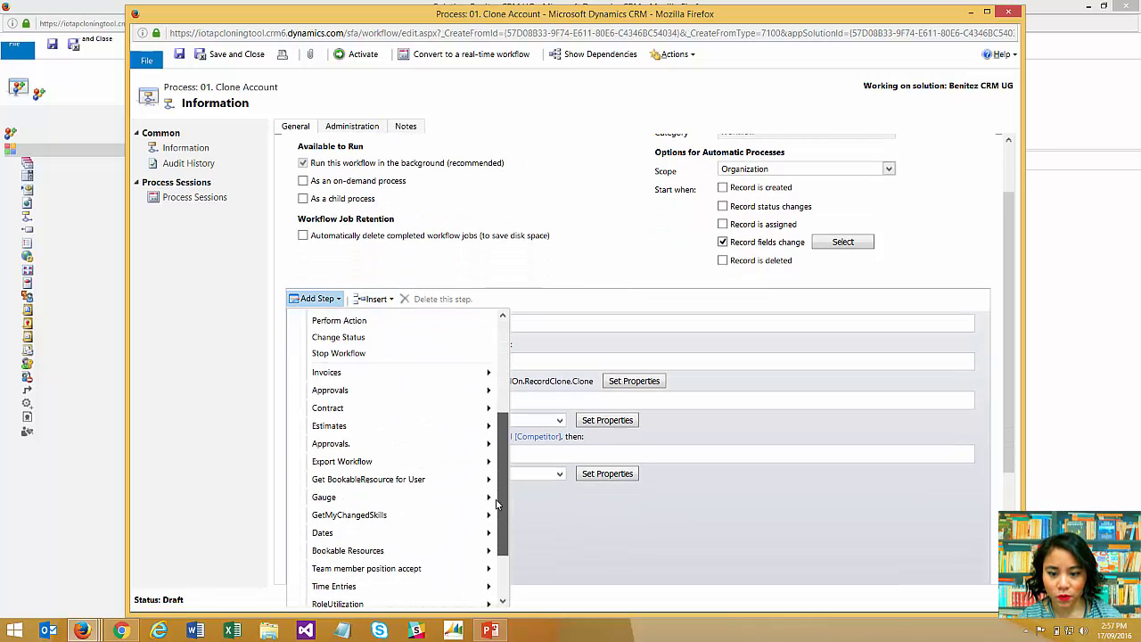
scroll(496, 504, "down", 3)
mouse_move(439, 586)
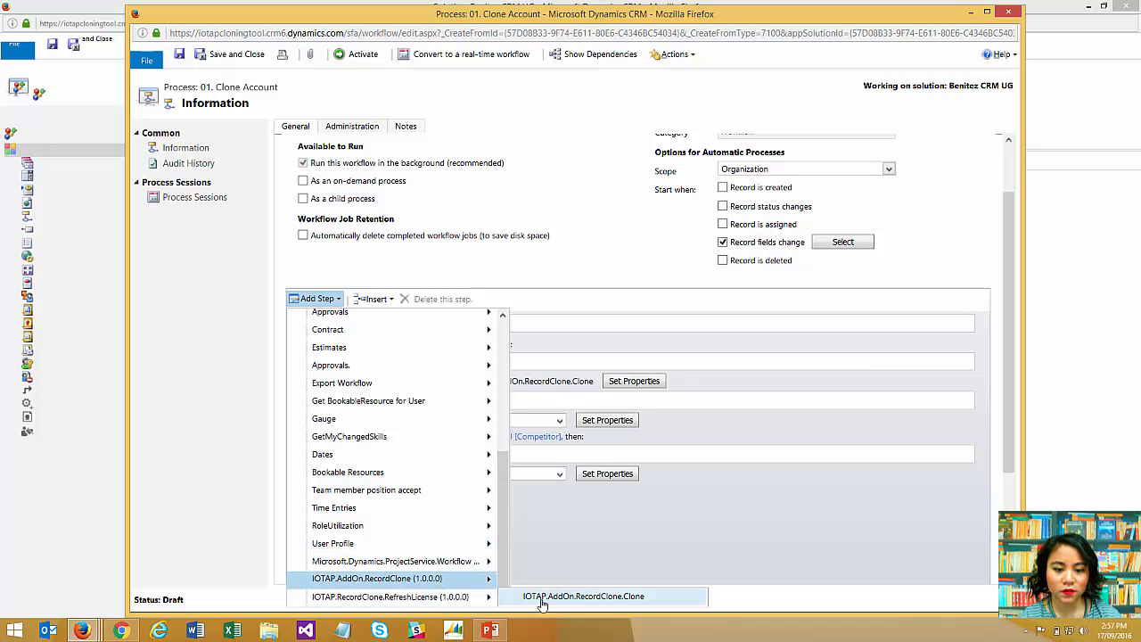
left_click(588, 597)
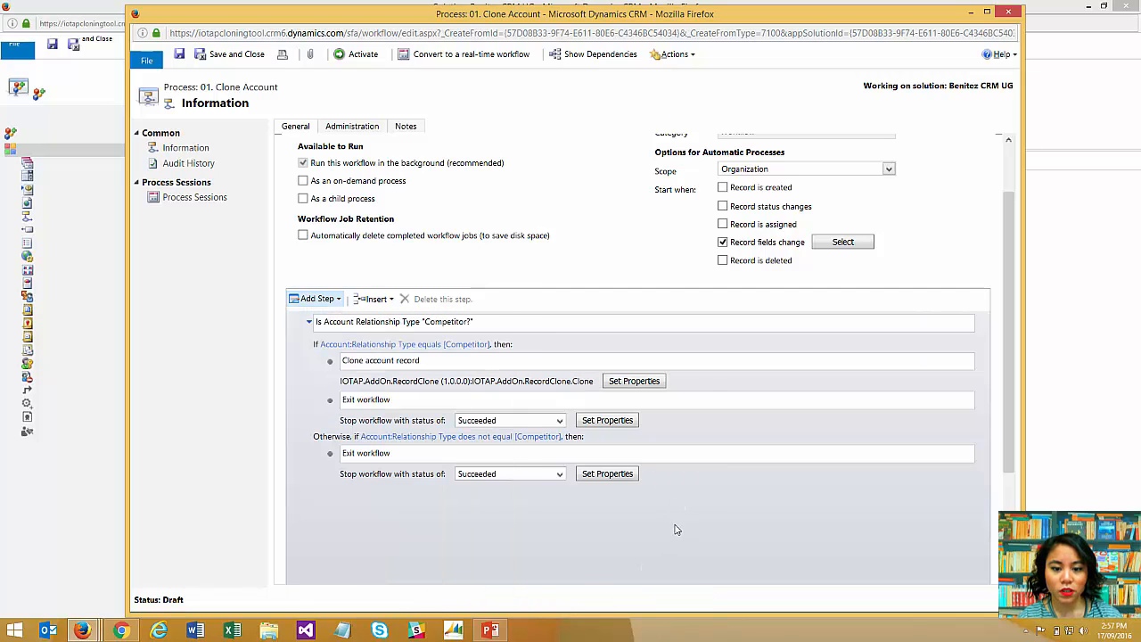
left_click(634, 381)
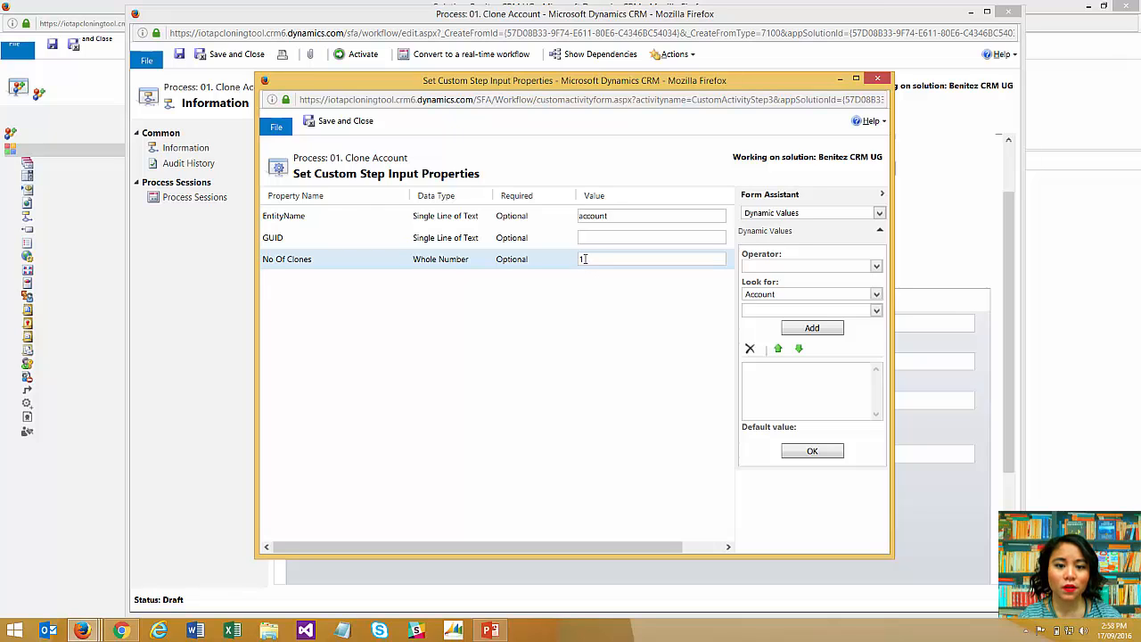
left_click(878, 81)
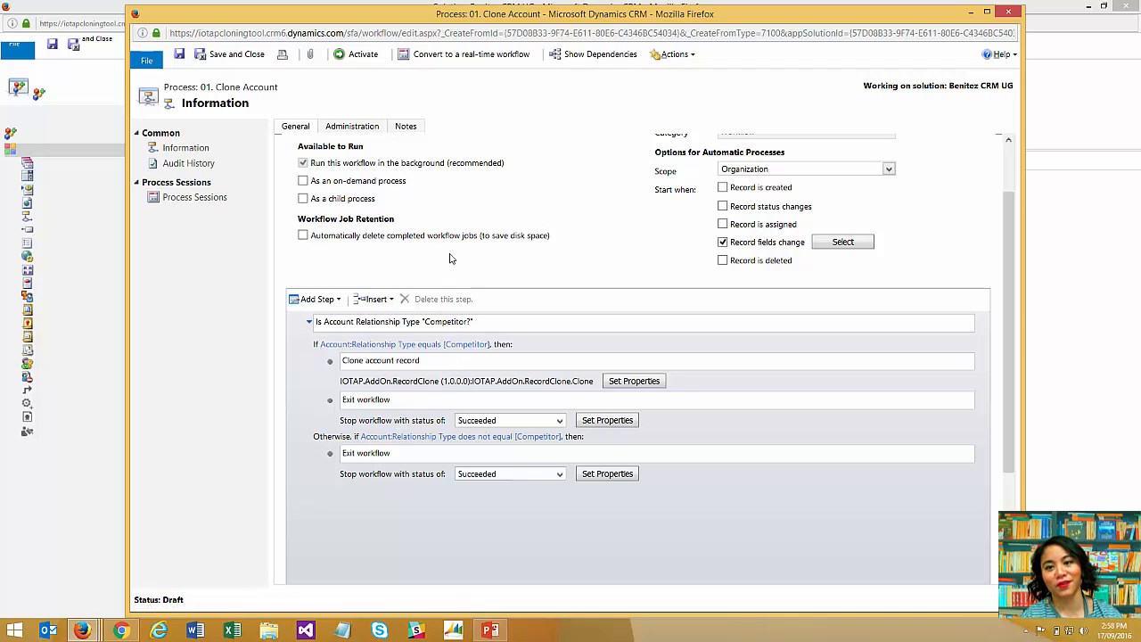
- Activate the 01. Clone Account process
left_click(346, 57)
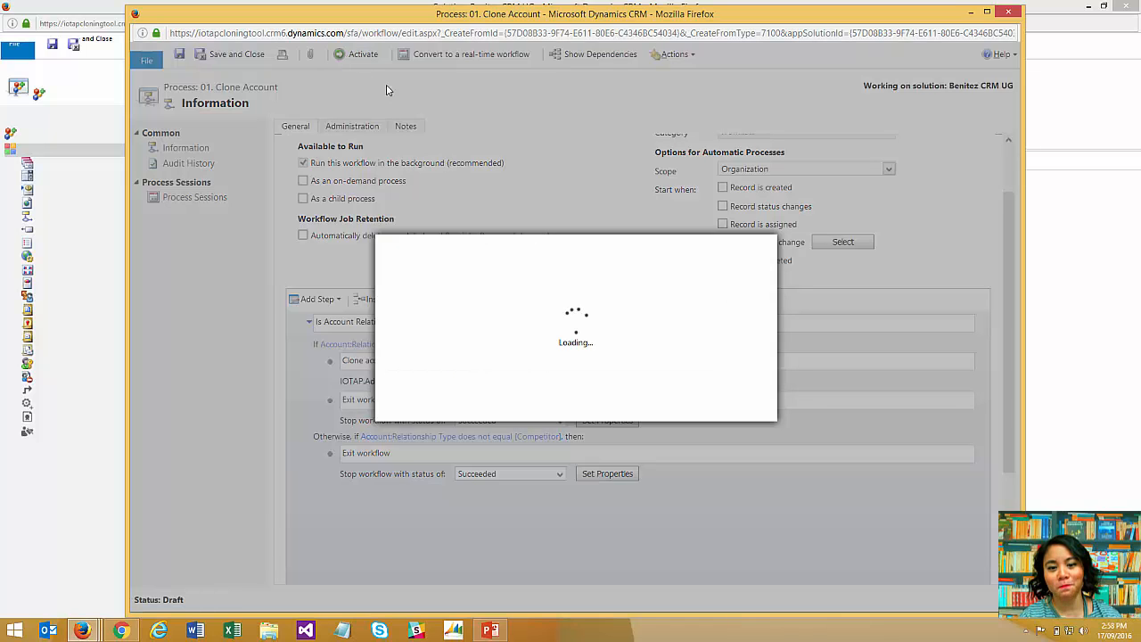
left_click(659, 406)
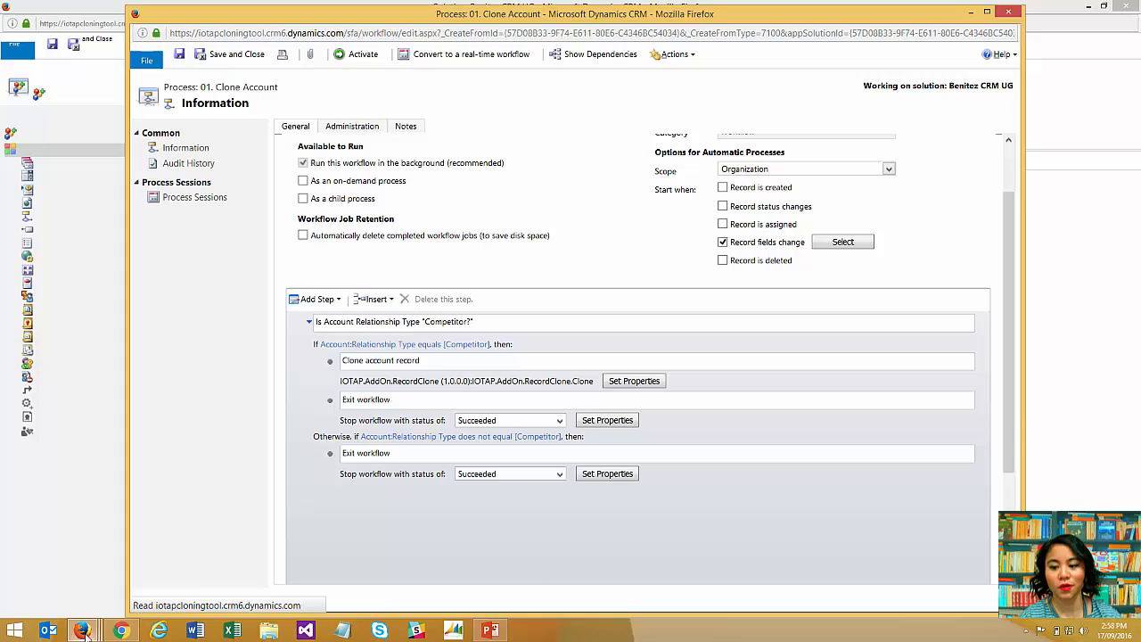
- Open the Best For You Organics Company account from the Active Accounts list and set its Relationship Type to Competitor
mouse_move(82, 631)
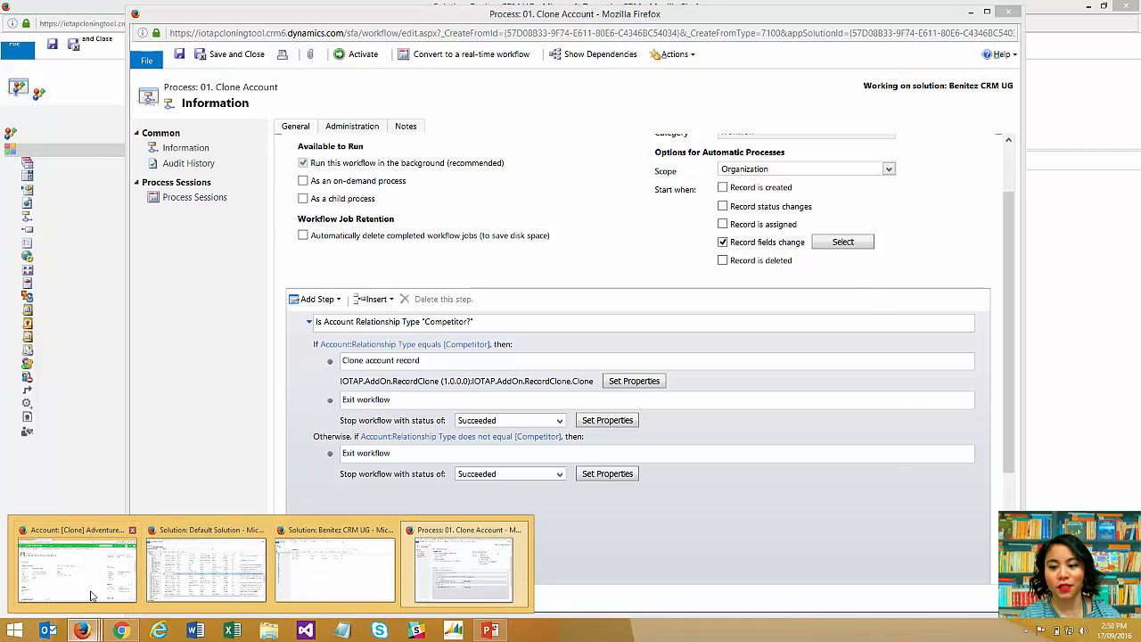
left_click(89, 588)
left_click(386, 82)
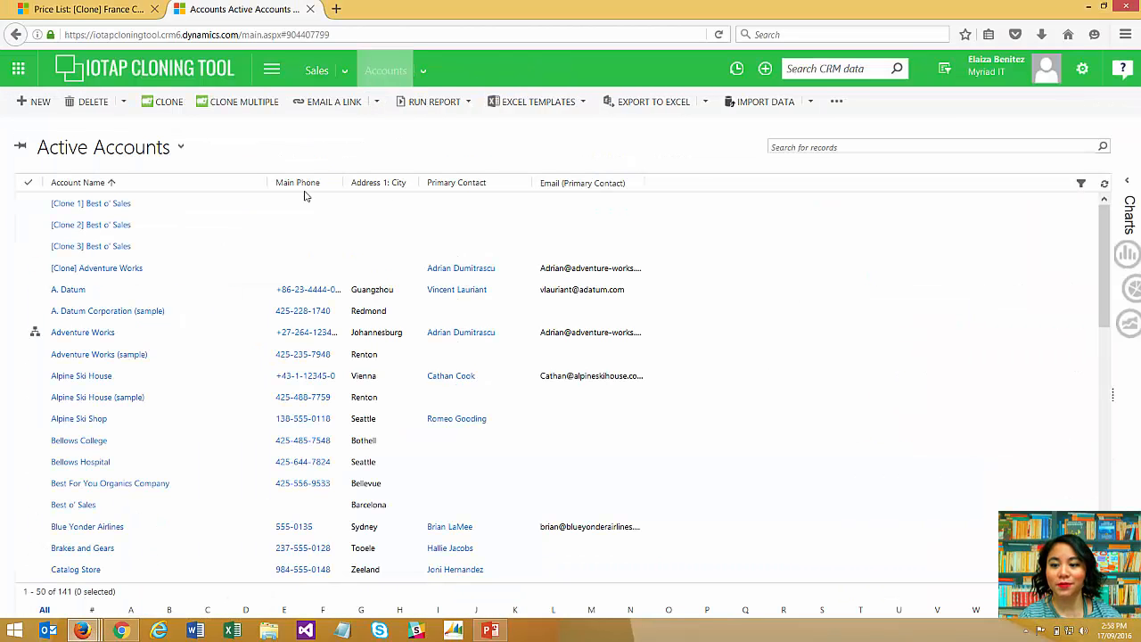
double_click(196, 490)
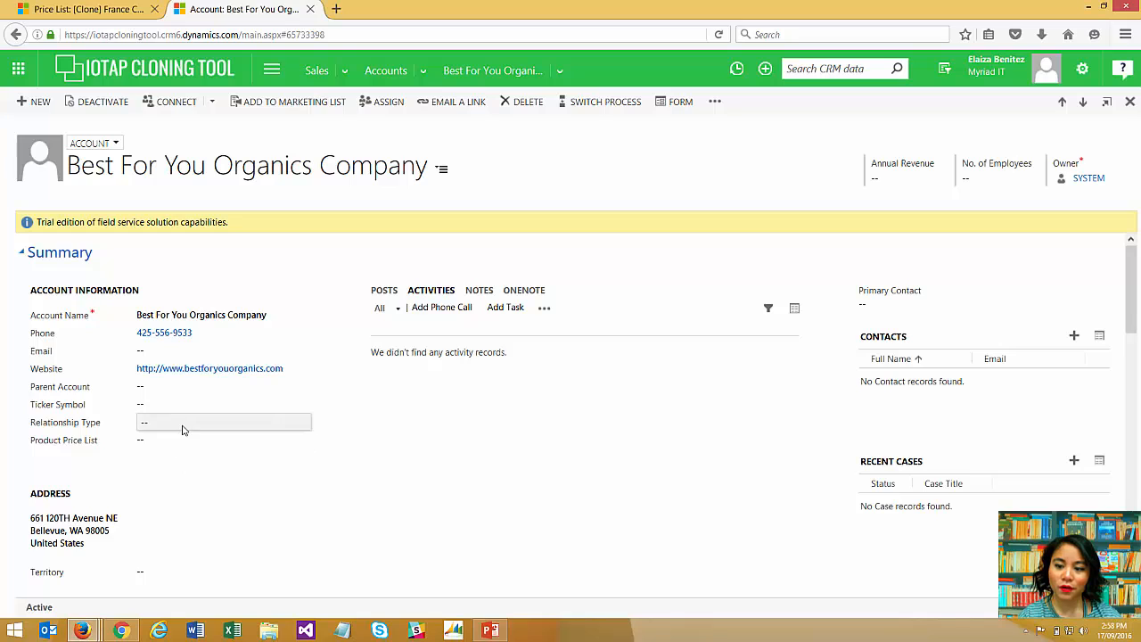
left_click(183, 426)
left_click(169, 430)
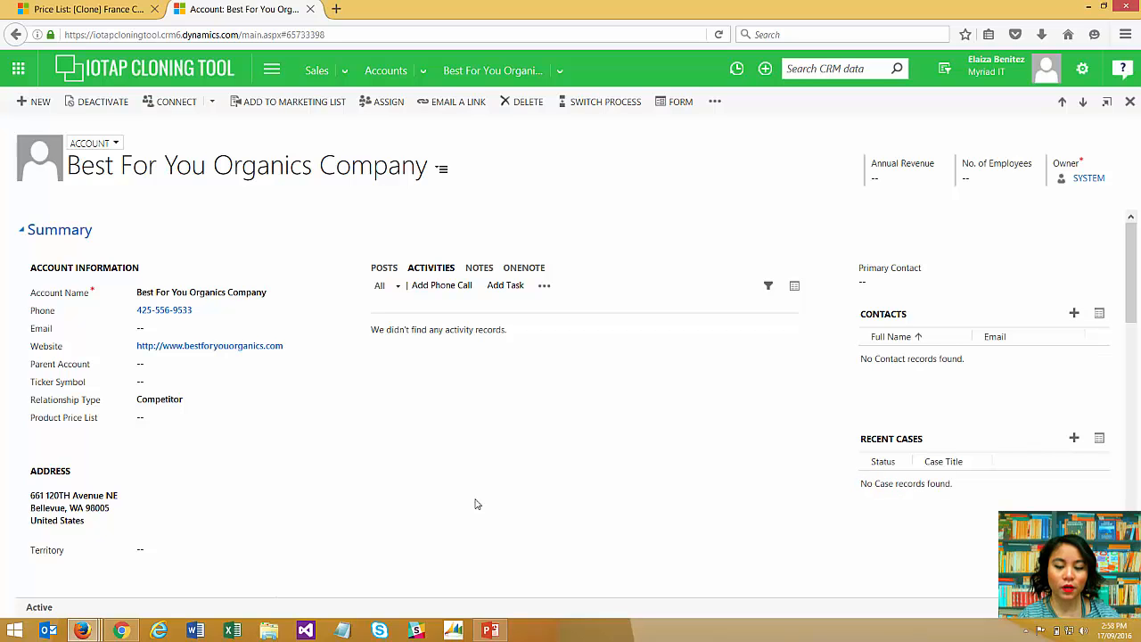
- Check the process sessions of the 01. Clone Account process, refreshing the list until the run for the account has completed
mouse_move(82, 630)
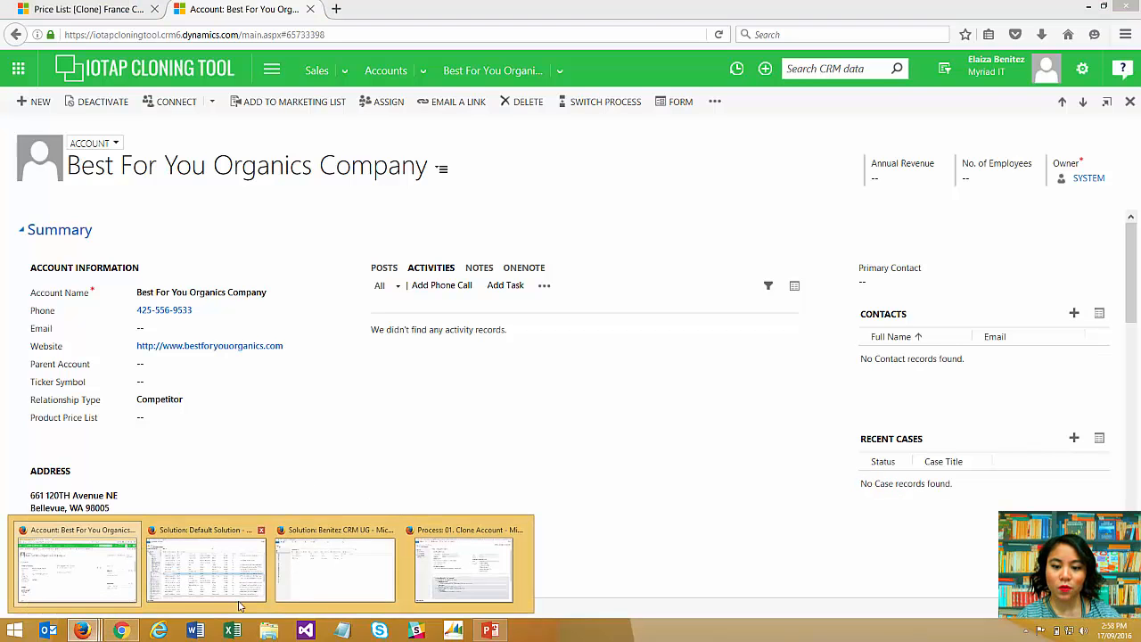
left_click(447, 570)
left_click(184, 201)
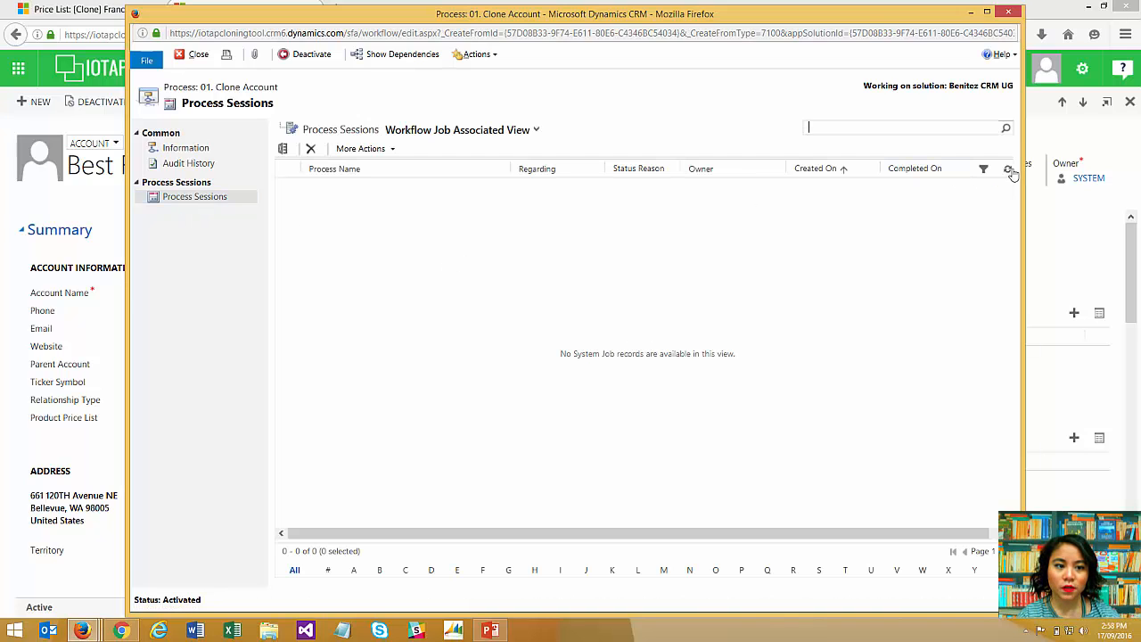
left_click(1008, 171)
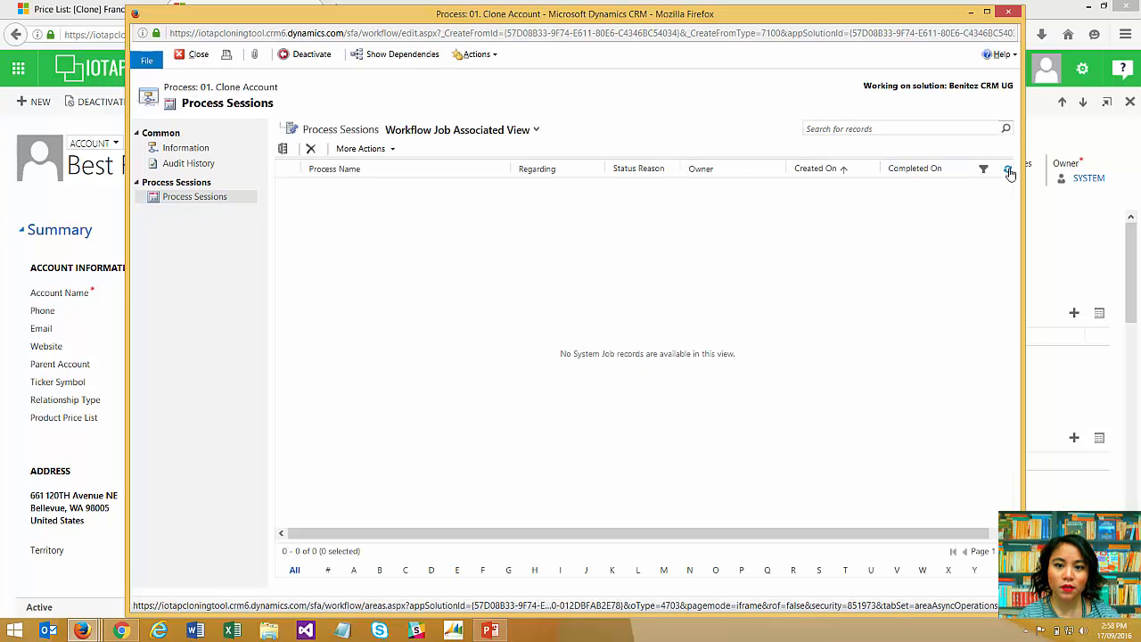
left_click(1007, 171)
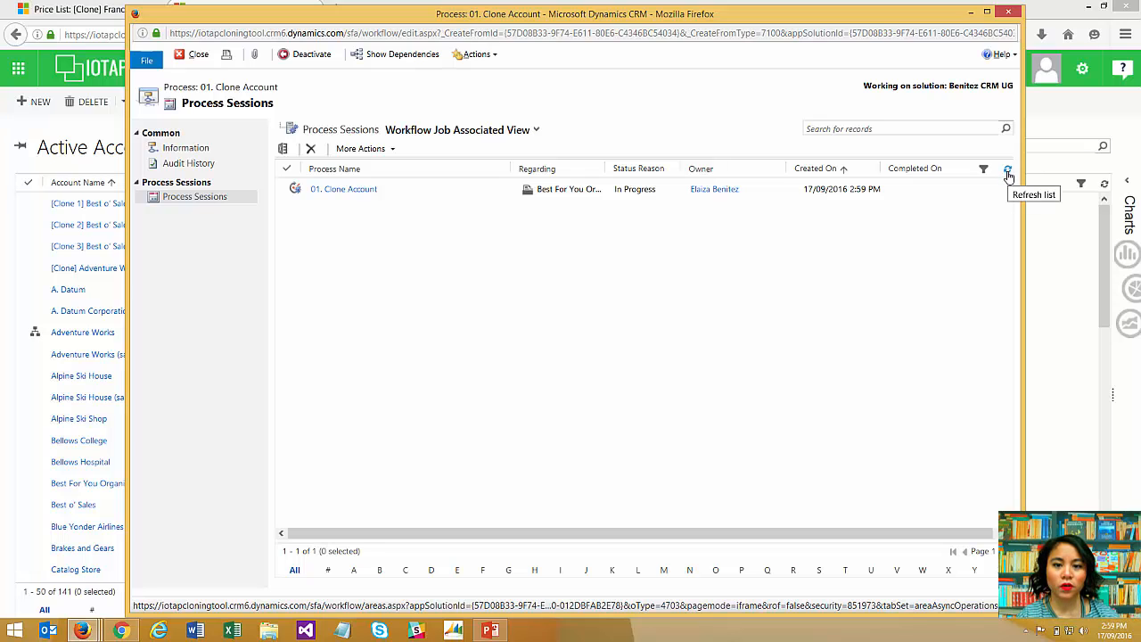
left_click(1008, 171)
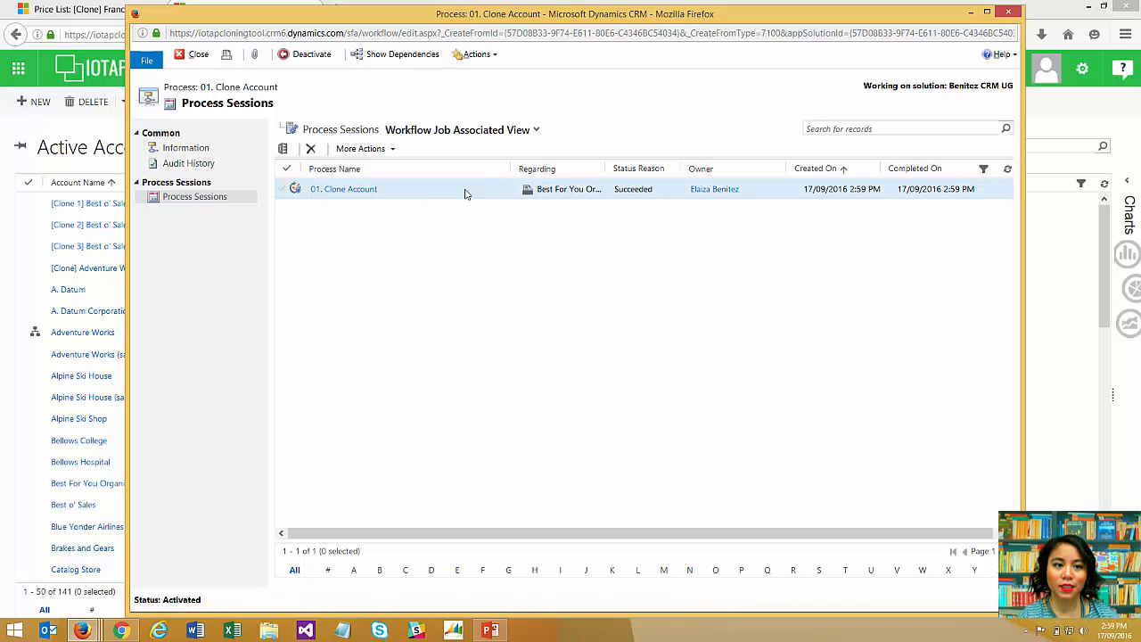
- Refresh the Active Accounts list and open the [Clone] Best For You Organics Company account
left_click(971, 13)
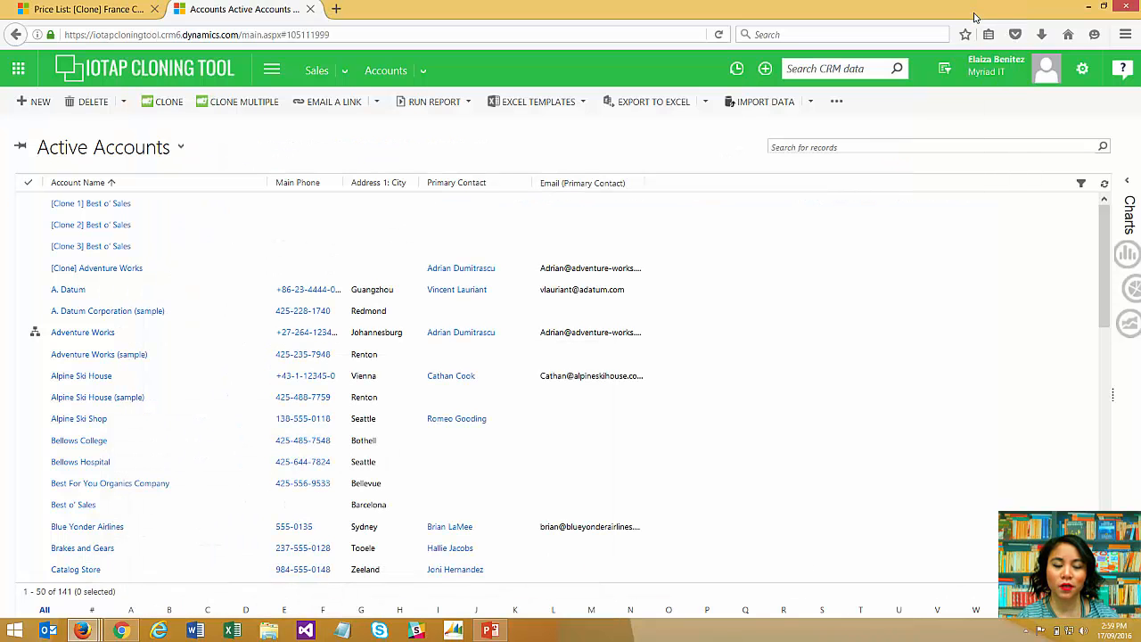
left_click(1104, 186)
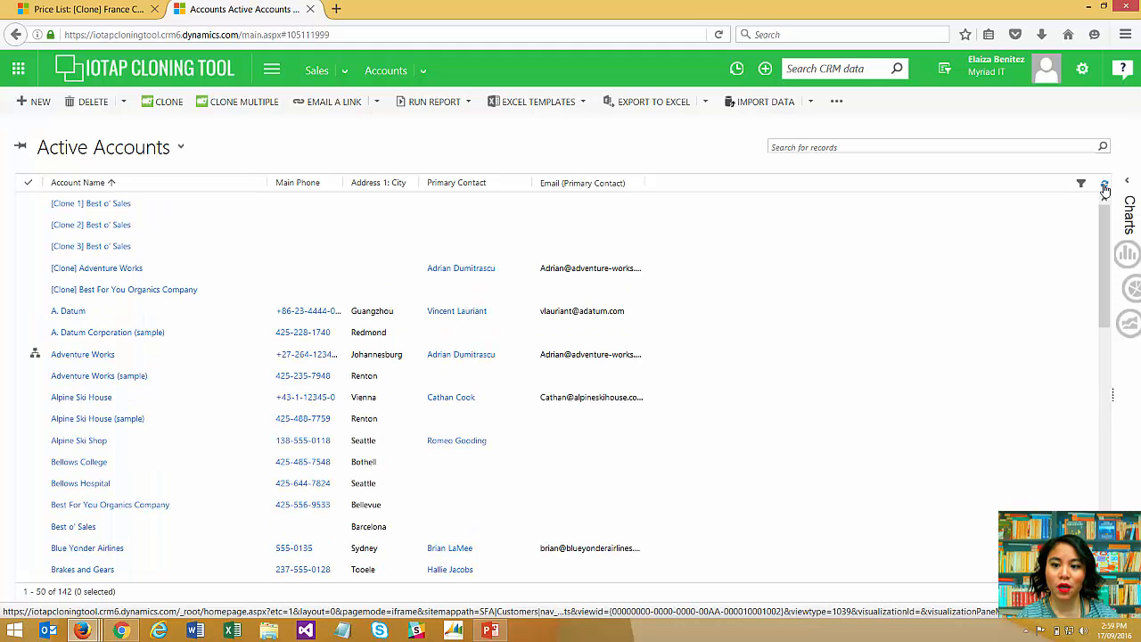
double_click(228, 294)
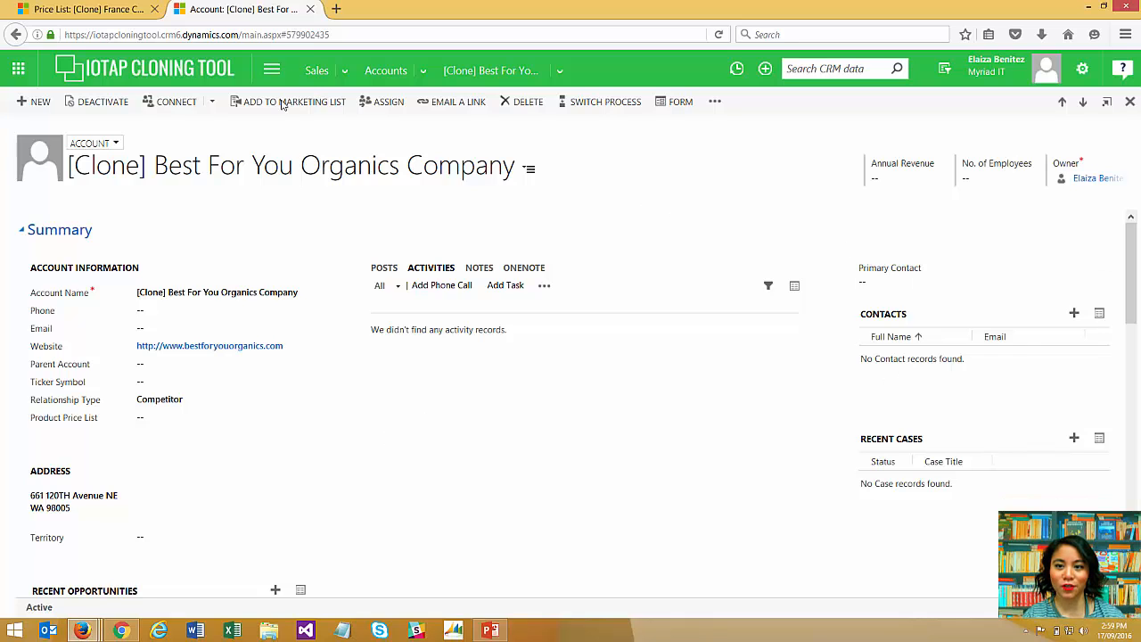
- Open the pricelevel entry in the Clone Log under Settings and read through its log text
left_click(275, 70)
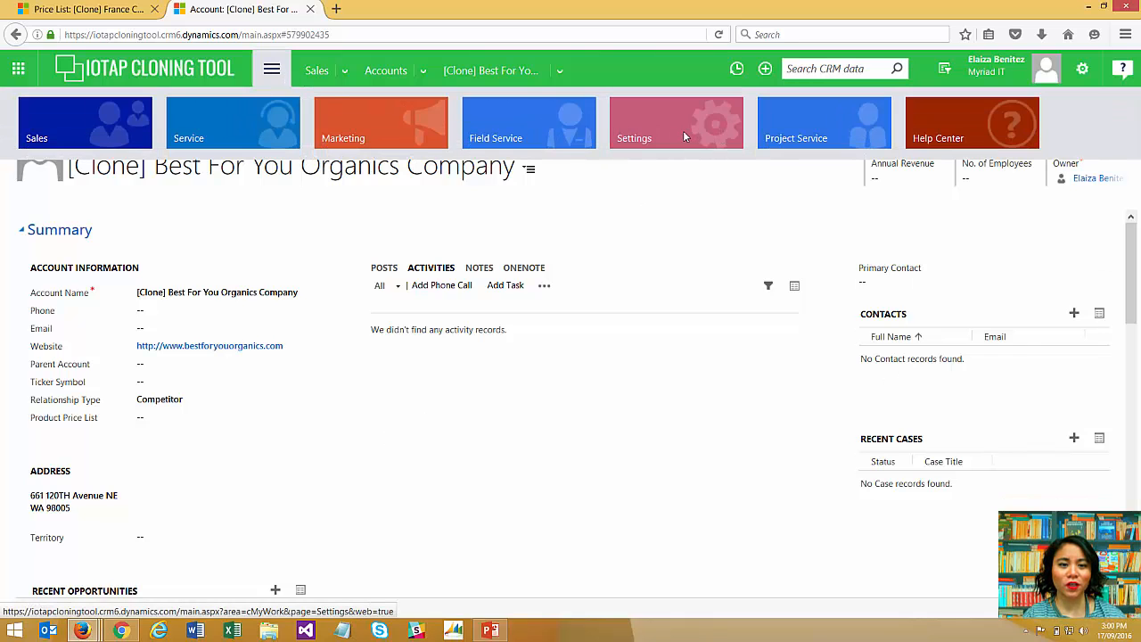
left_click(683, 134)
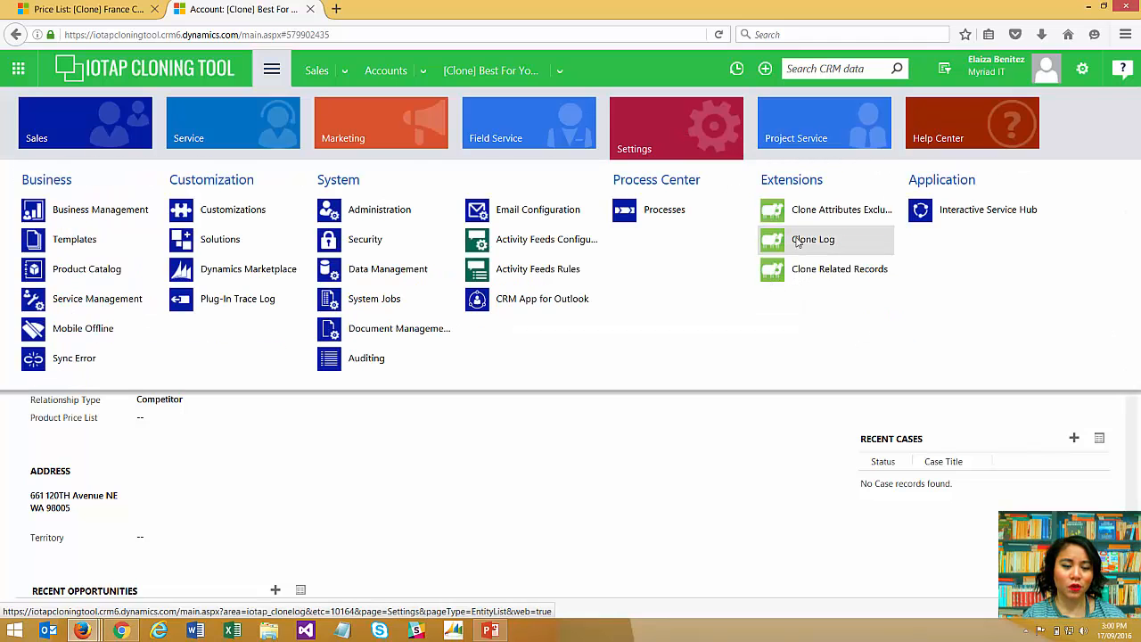
left_click(798, 242)
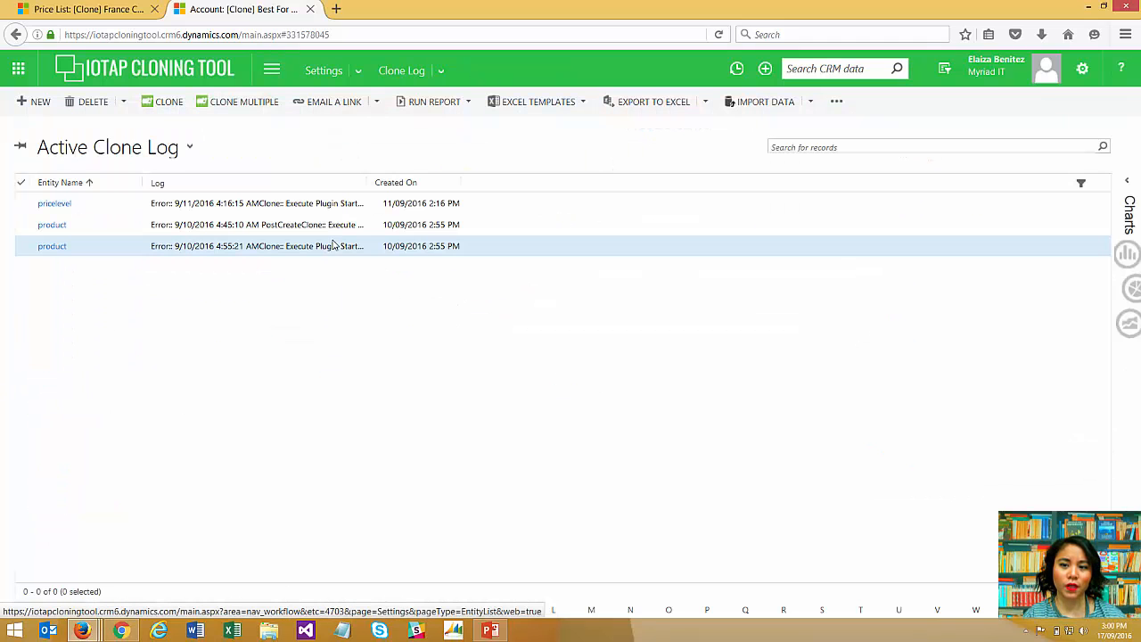
double_click(505, 203)
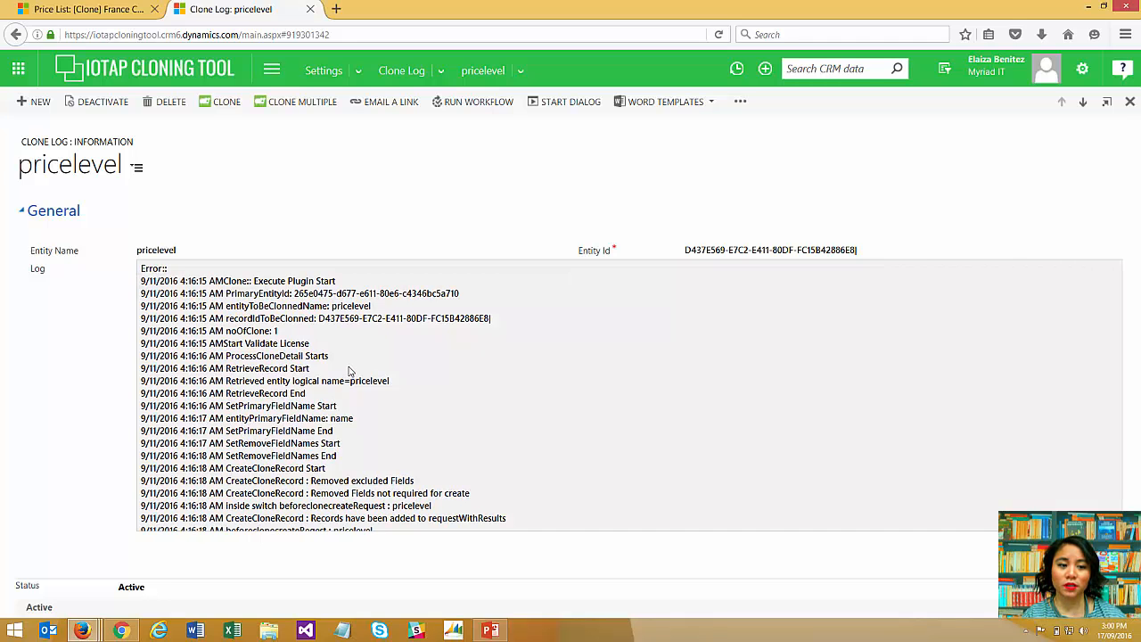
left_click(347, 361)
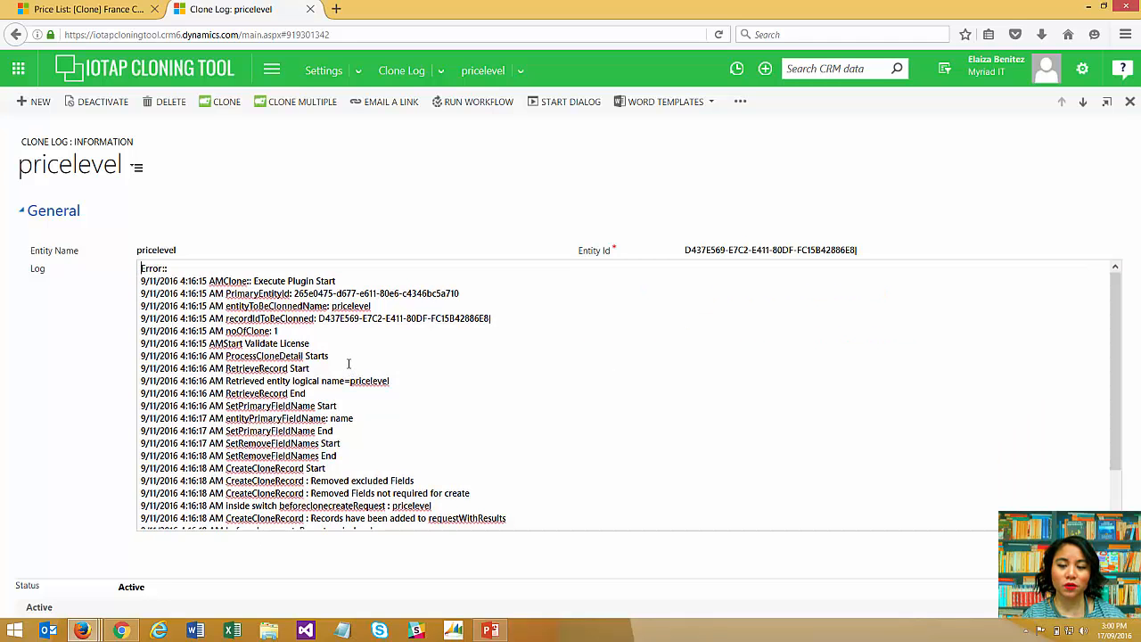
scroll(343, 357, "down", 3)
scroll(343, 357, "up", 3)
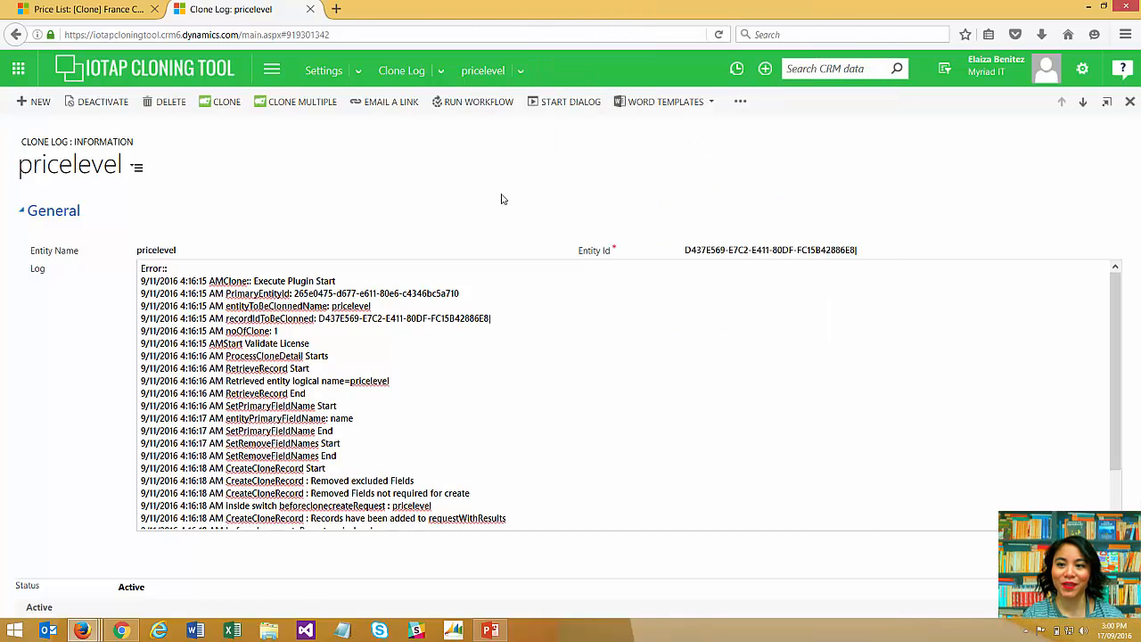
- Switch to PowerPoint, start the slide show from the Demo slide and advance to the slide about related records not cascading to additional levels
left_click(490, 630)
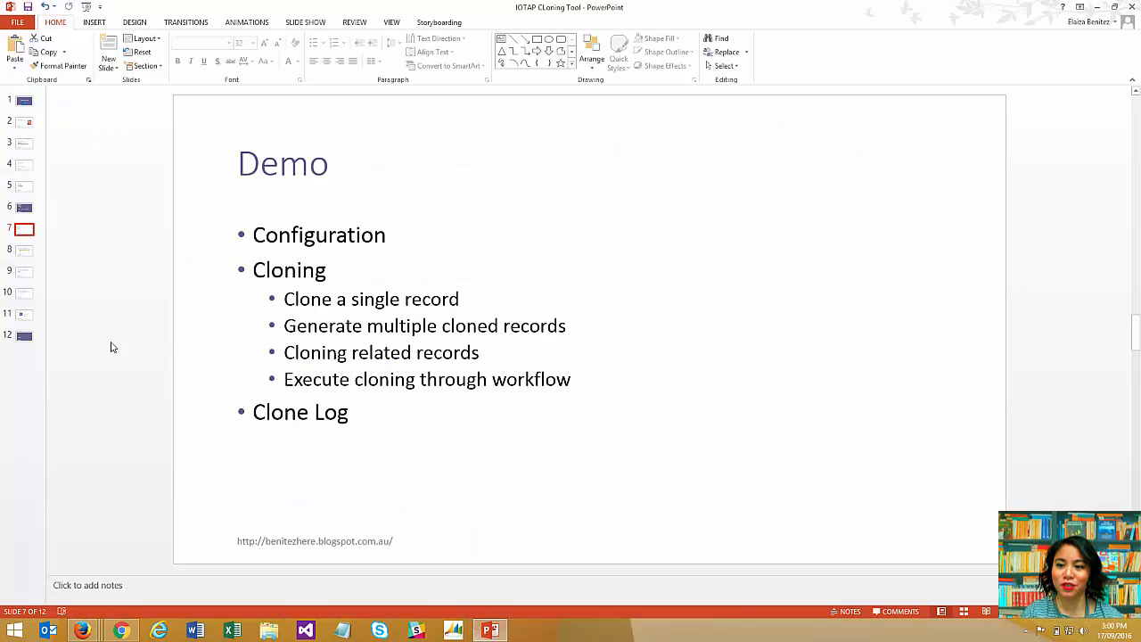
left_click(1011, 613)
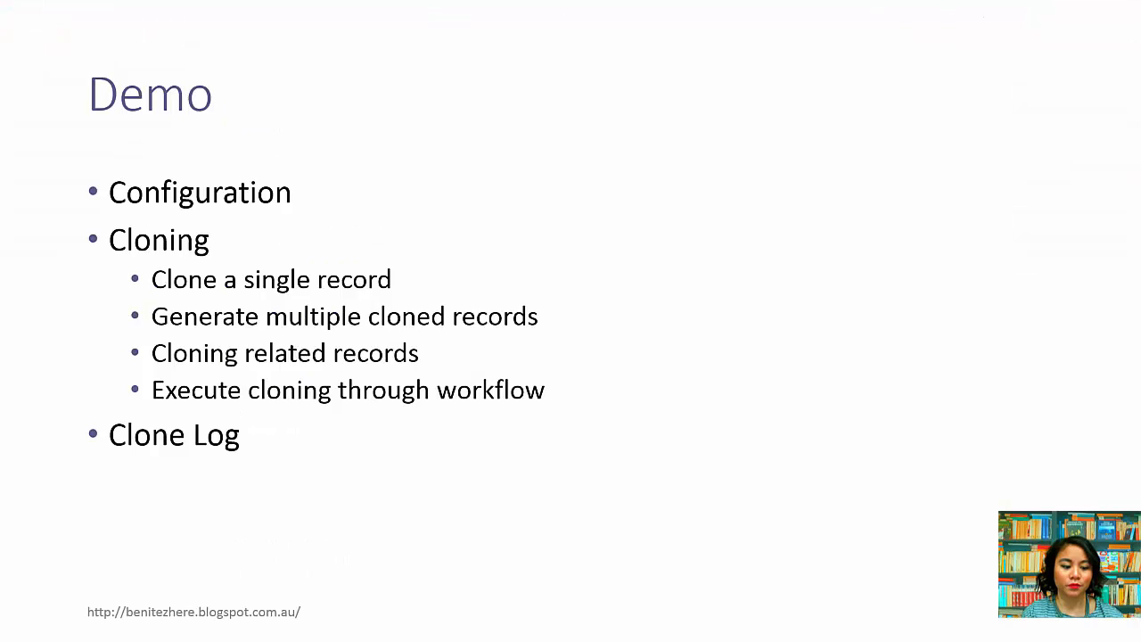
left_click(1010, 613)
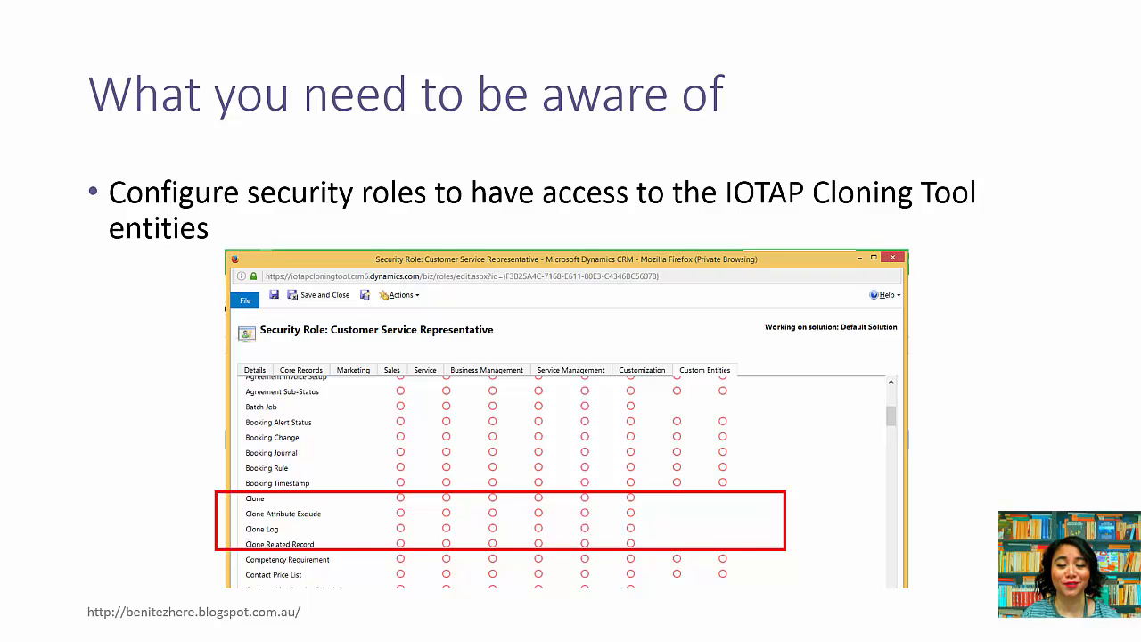
key("Right")
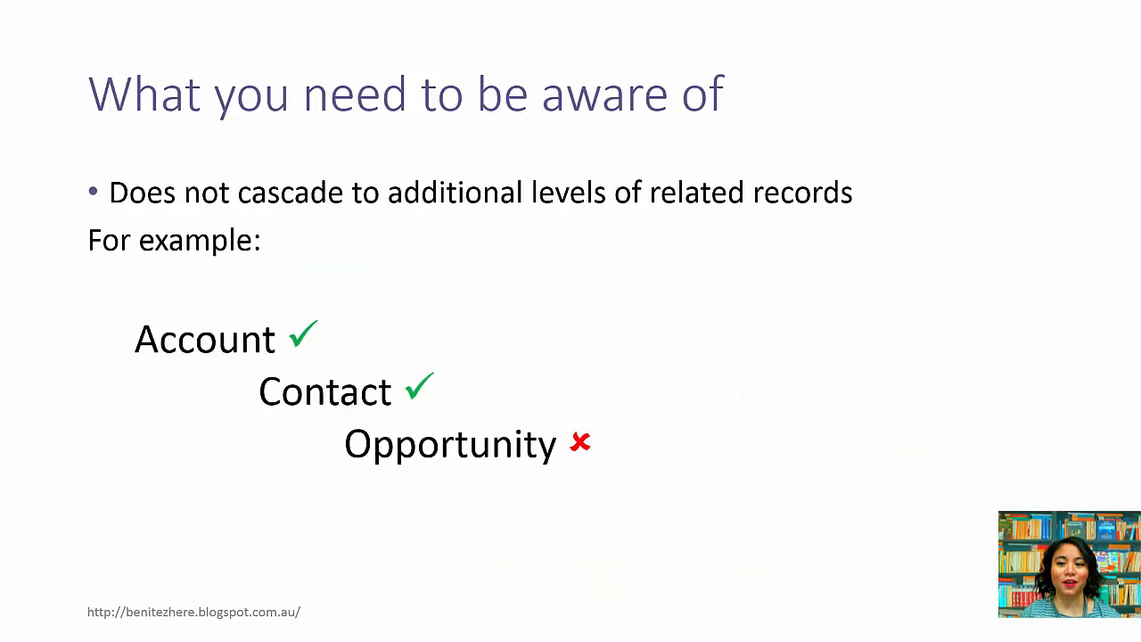